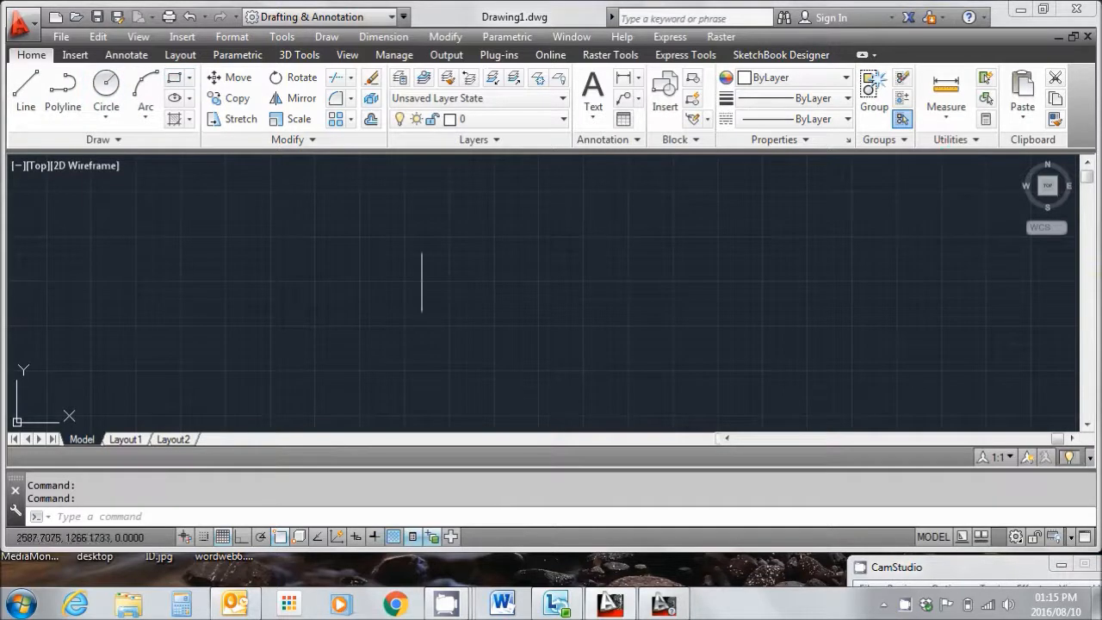
Draw a rectangle about 1707 by 640 units in the upper middle of the drawing area.
click(175, 82)
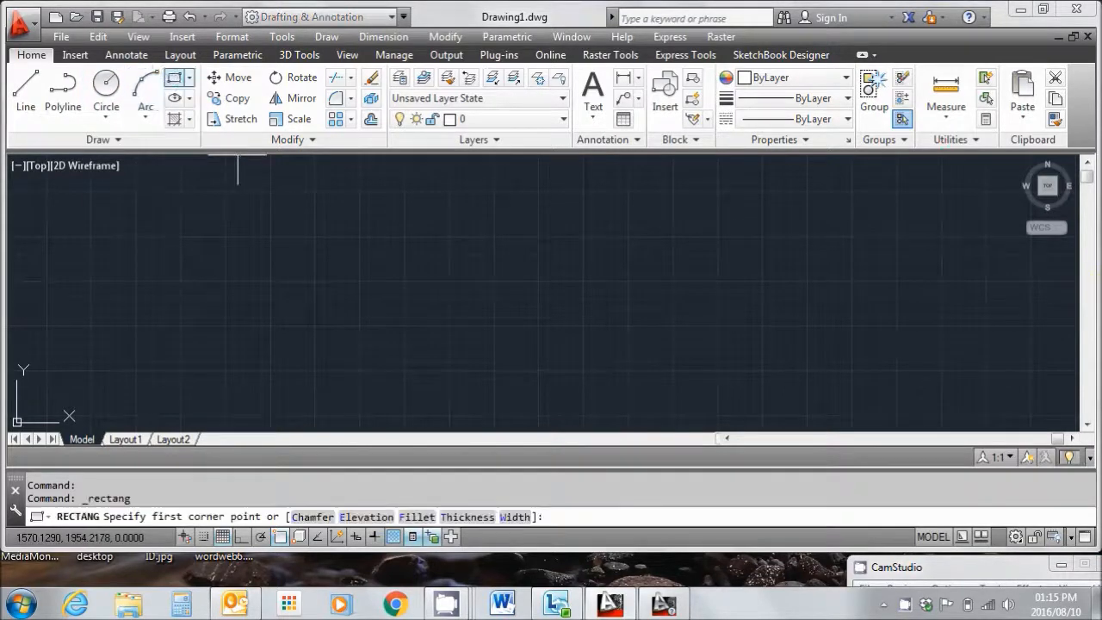
click(312, 199)
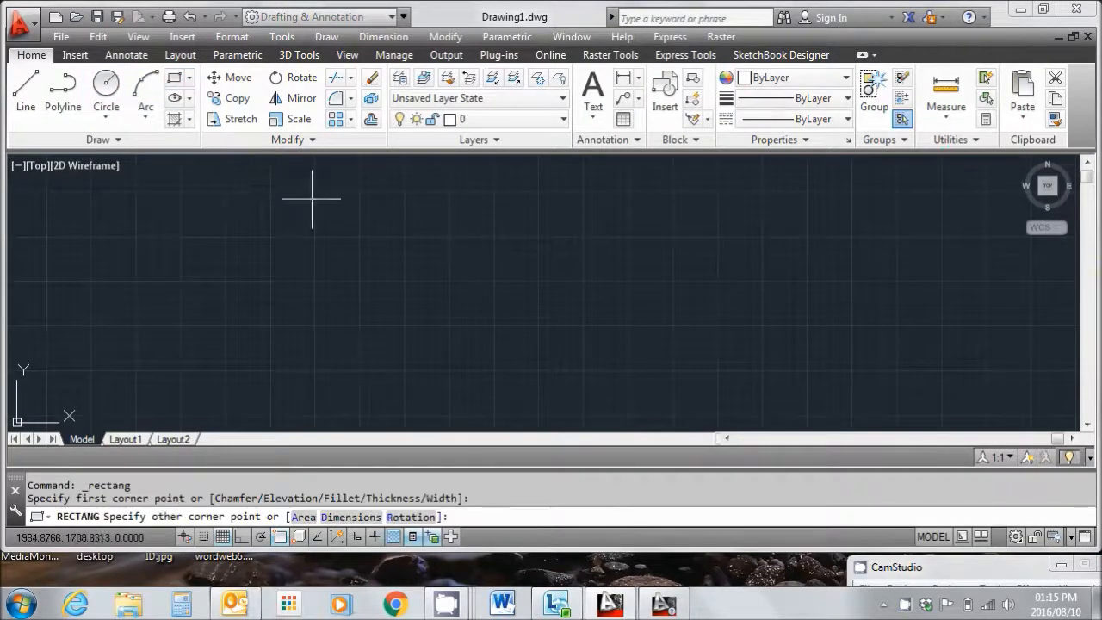
click(619, 313)
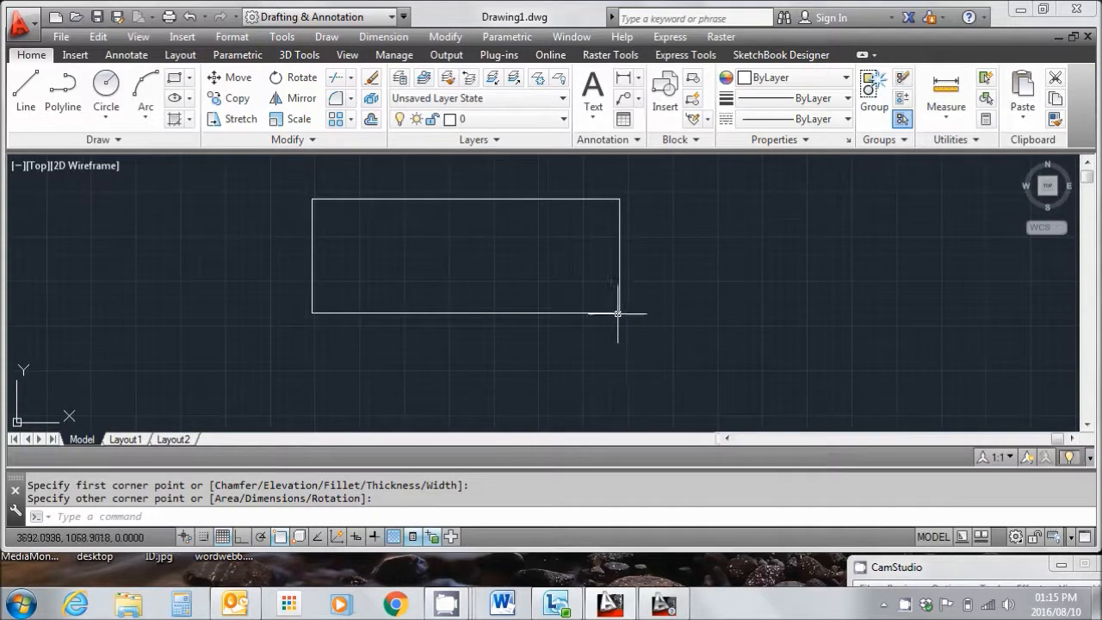
Change the rectangle's color to Yellow and clear the selection.
click(646, 338)
click(594, 299)
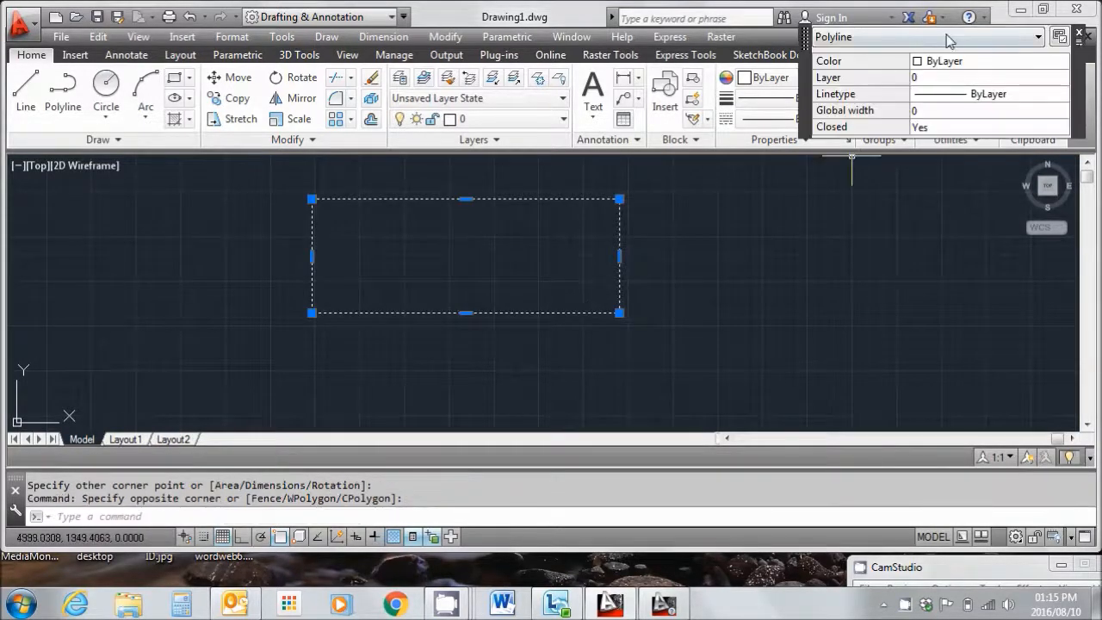
click(990, 62)
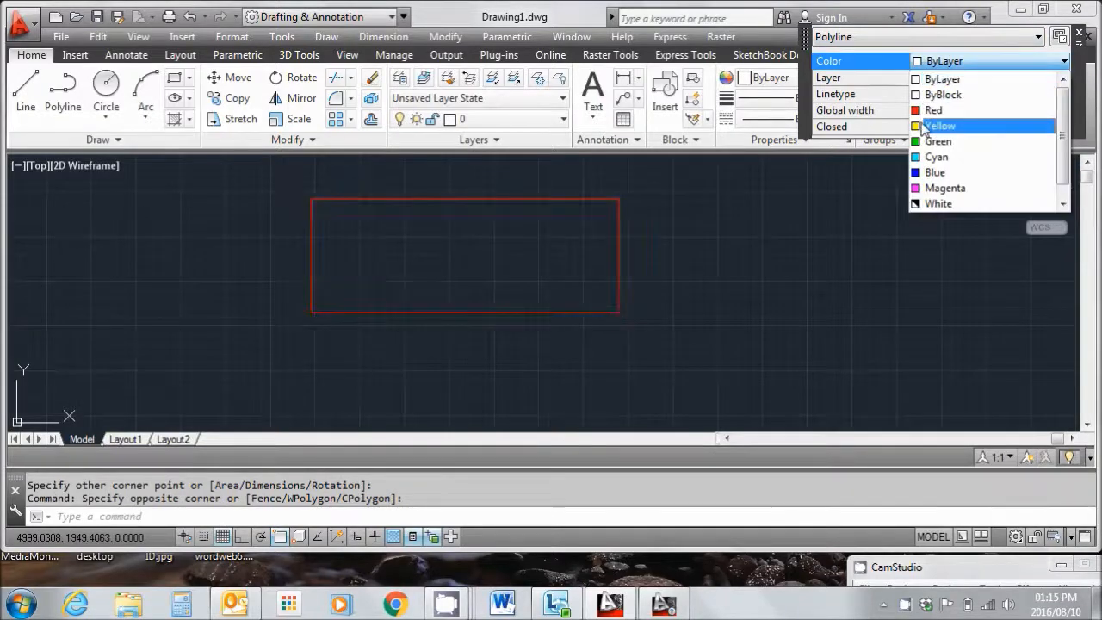
click(935, 126)
key(Escape)
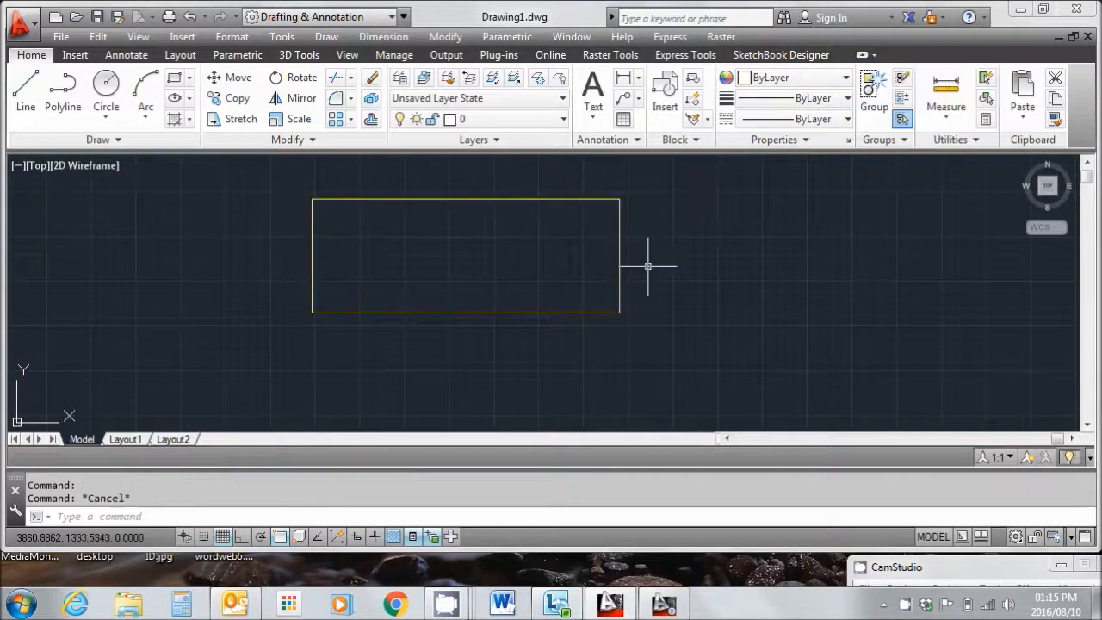
Draw a circle of radius about 601 centred near the middle of the rectangle, extending past its long edges.
middle_drag(726, 303, 718, 352)
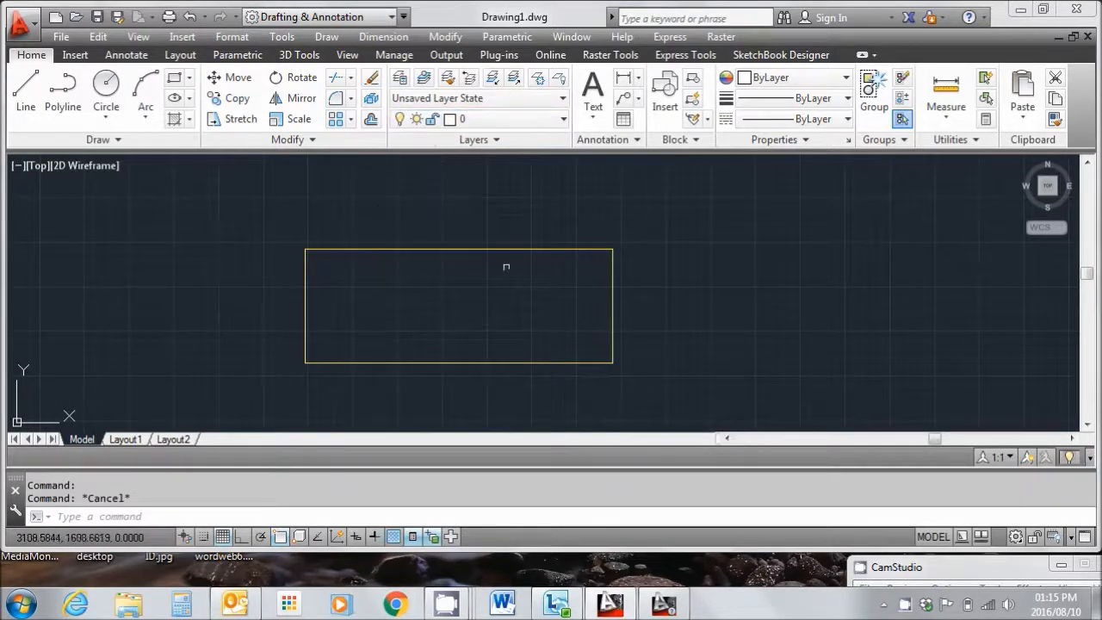
scroll(635, 246, down, 1)
scroll(635, 246, up, 1)
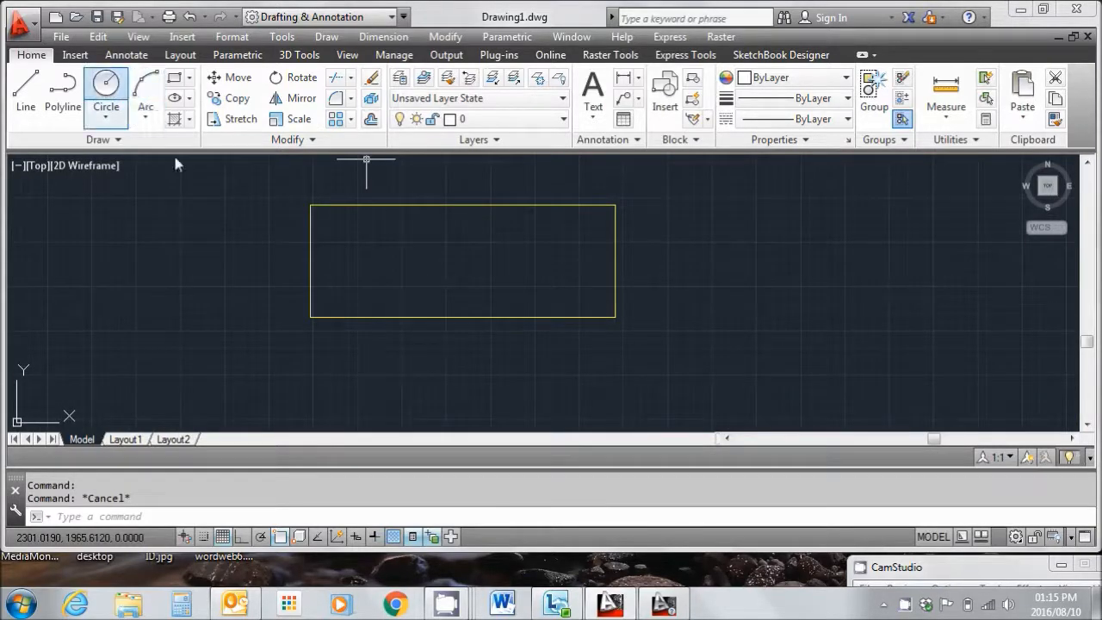
click(106, 90)
click(465, 265)
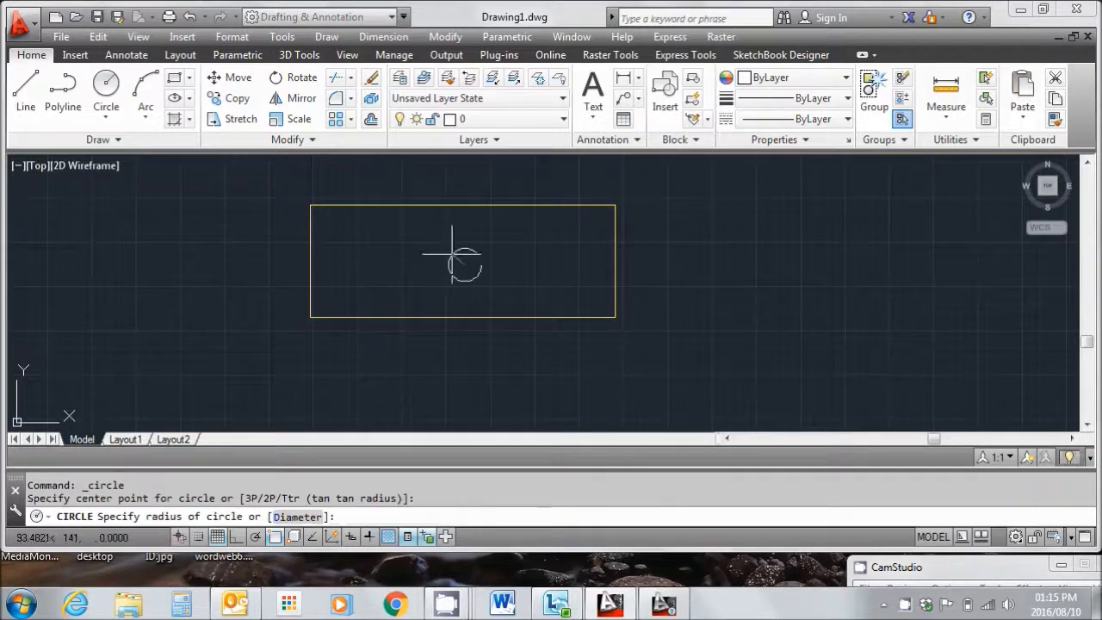
click(365, 223)
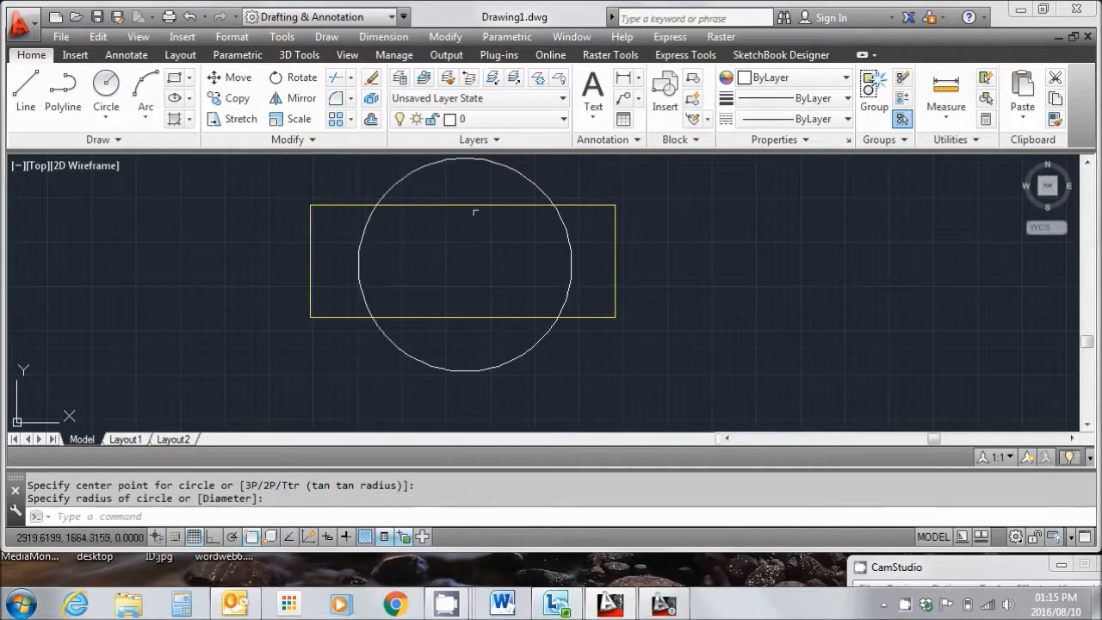
Change the circle's color to Yellow and clear the selection.
click(581, 177)
click(484, 185)
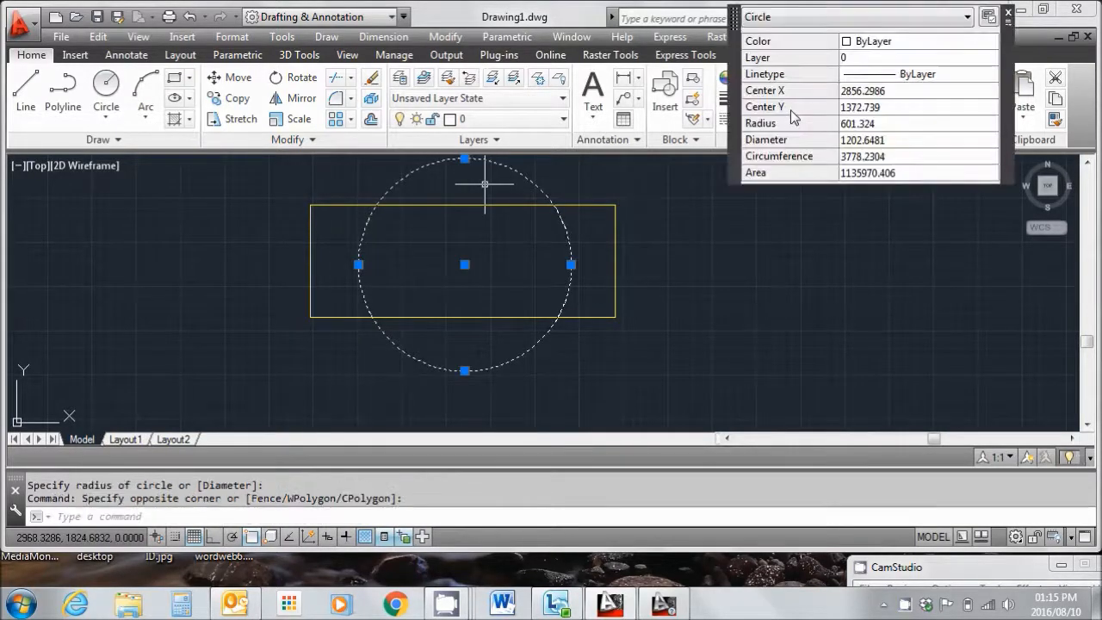
click(991, 41)
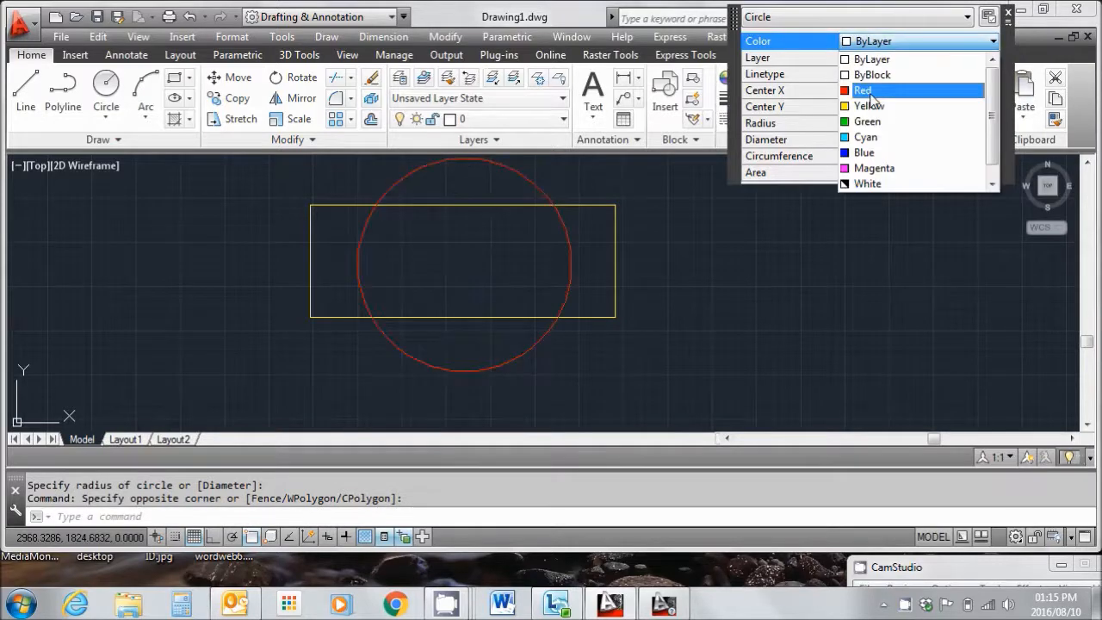
click(868, 106)
key(Escape)
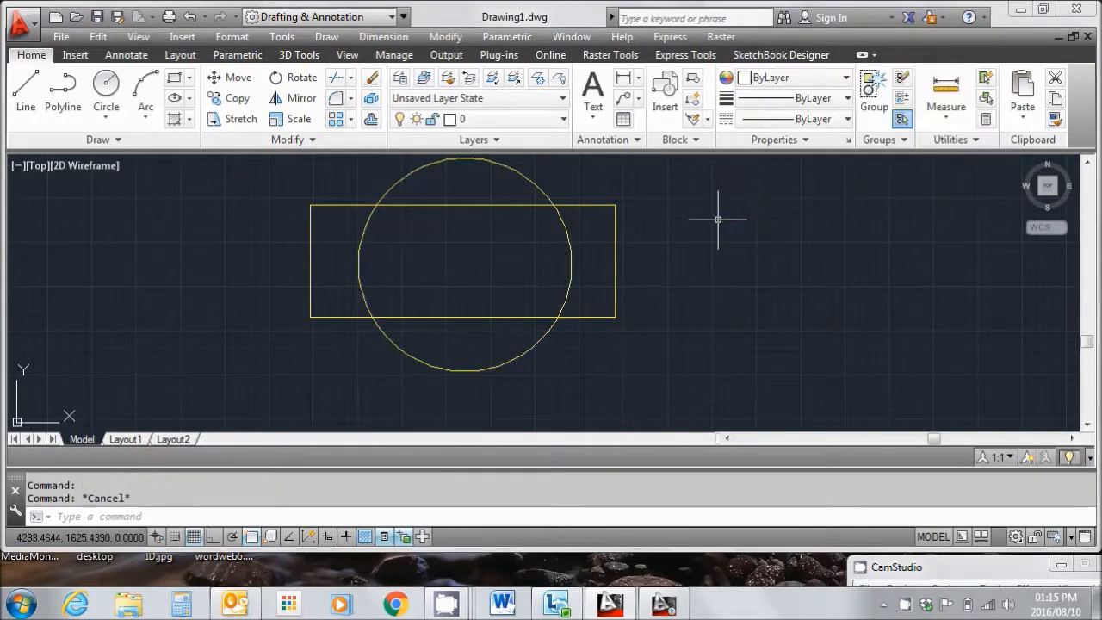
Draw a closed irregular polyline around the circle and rectangle, with one vertex notched inward near the circle's centre.
click(69, 99)
middle_drag(310, 195, 284, 244)
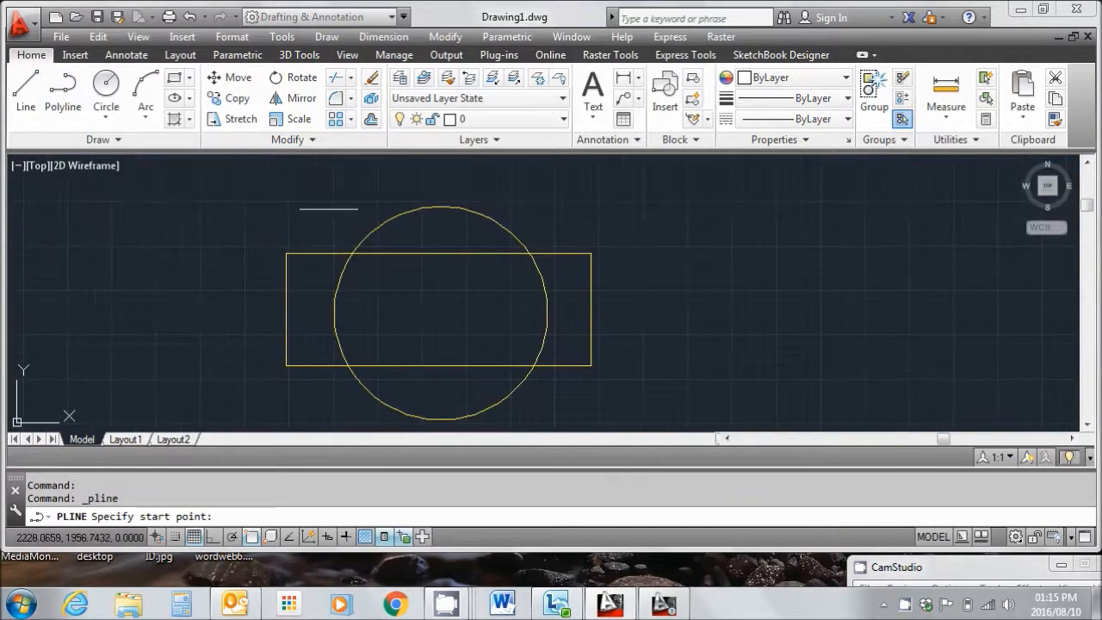
click(348, 202)
click(481, 173)
click(594, 227)
click(648, 305)
click(564, 398)
click(448, 307)
click(314, 398)
click(309, 227)
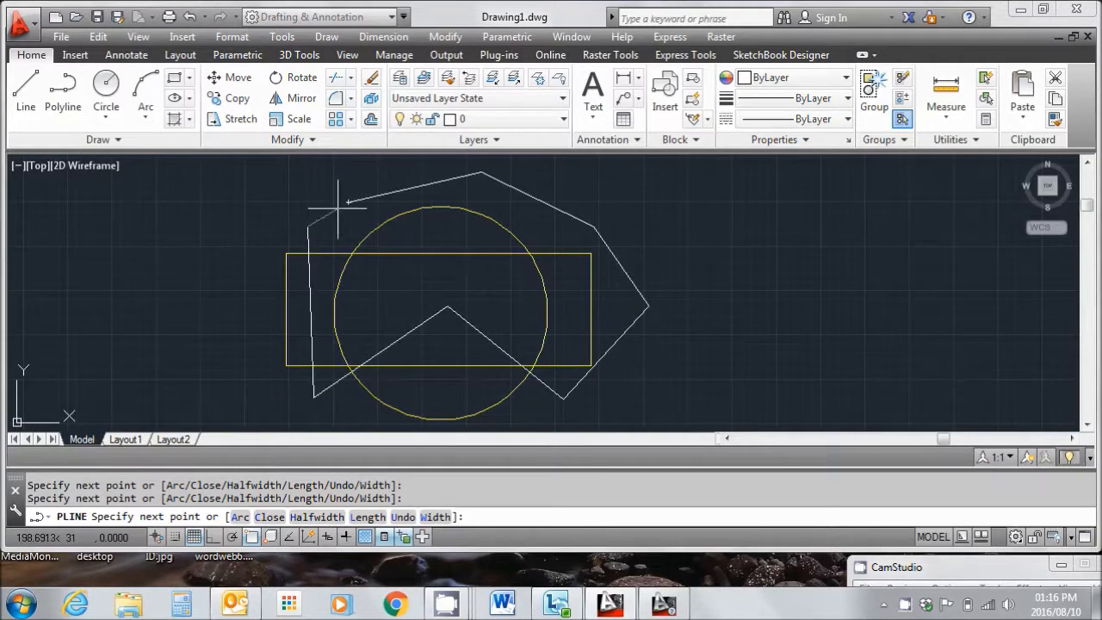
right_click(338, 206)
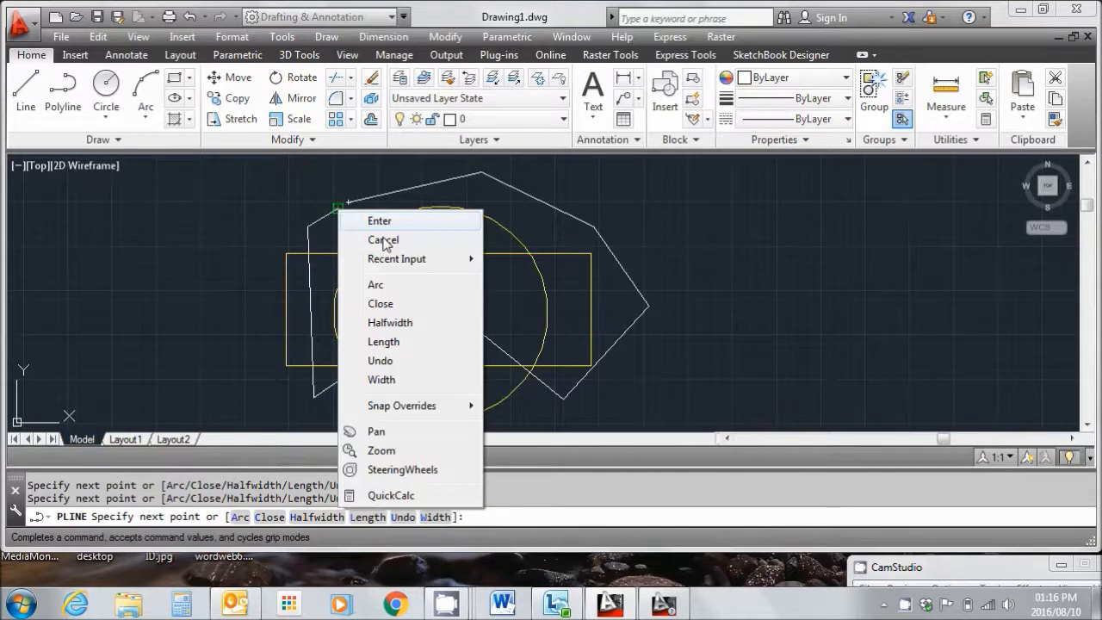
click(385, 306)
Change the polyline's color to Green and clear the selection.
click(634, 207)
click(558, 227)
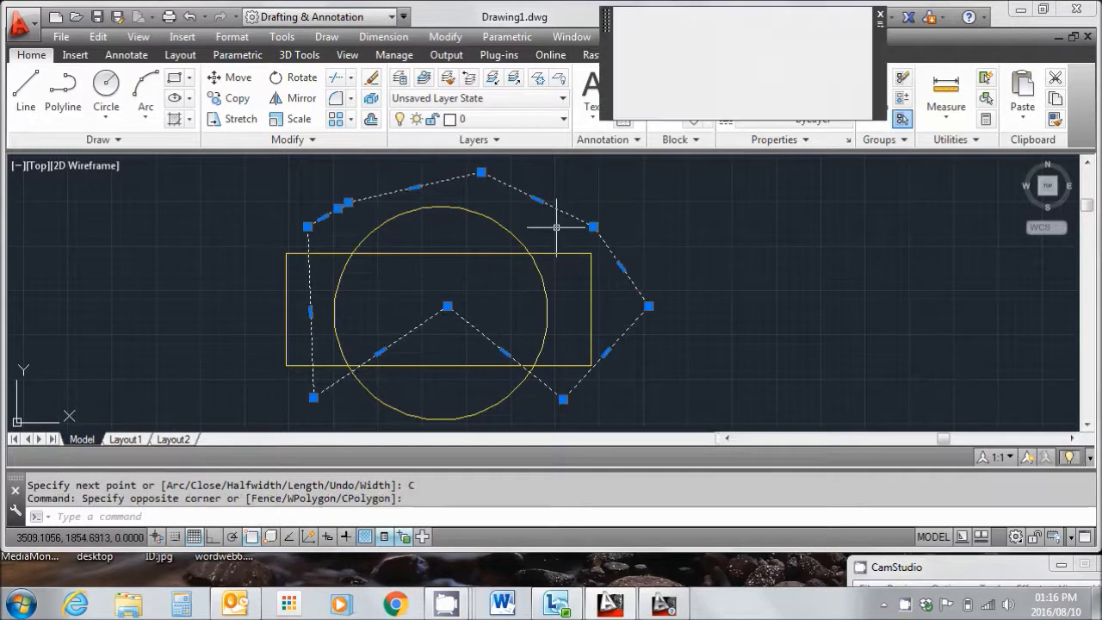
click(827, 42)
click(864, 42)
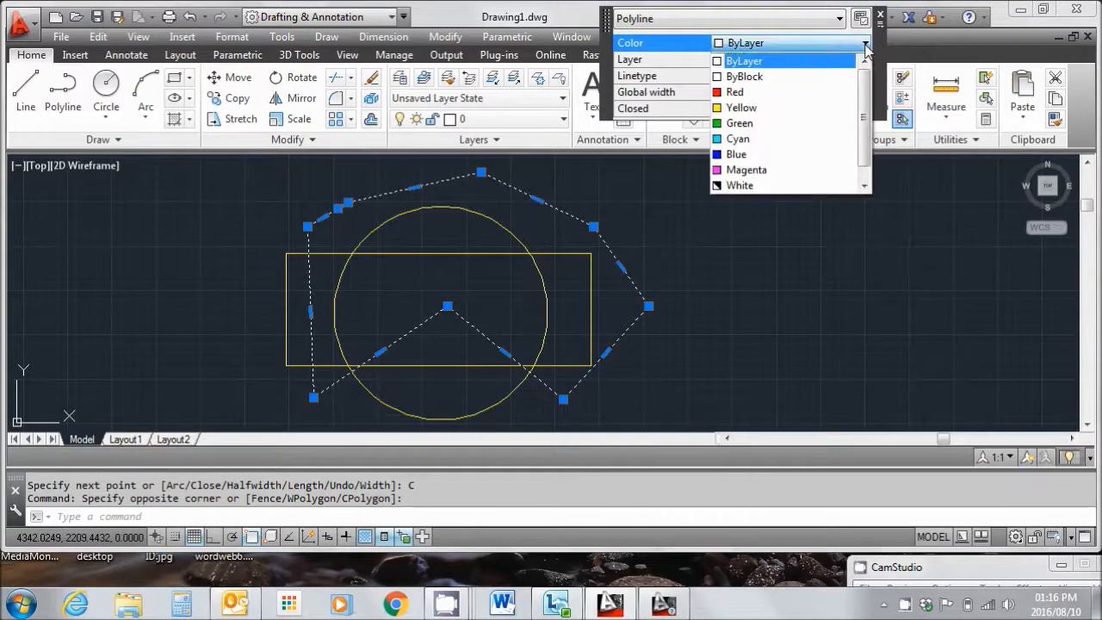
click(760, 127)
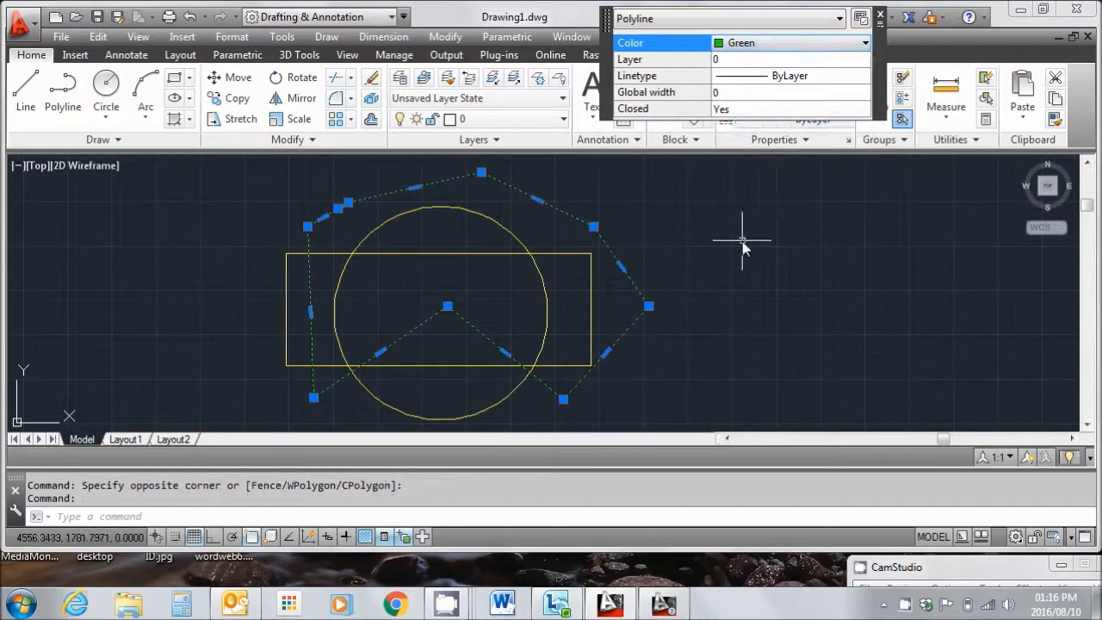
key(Escape)
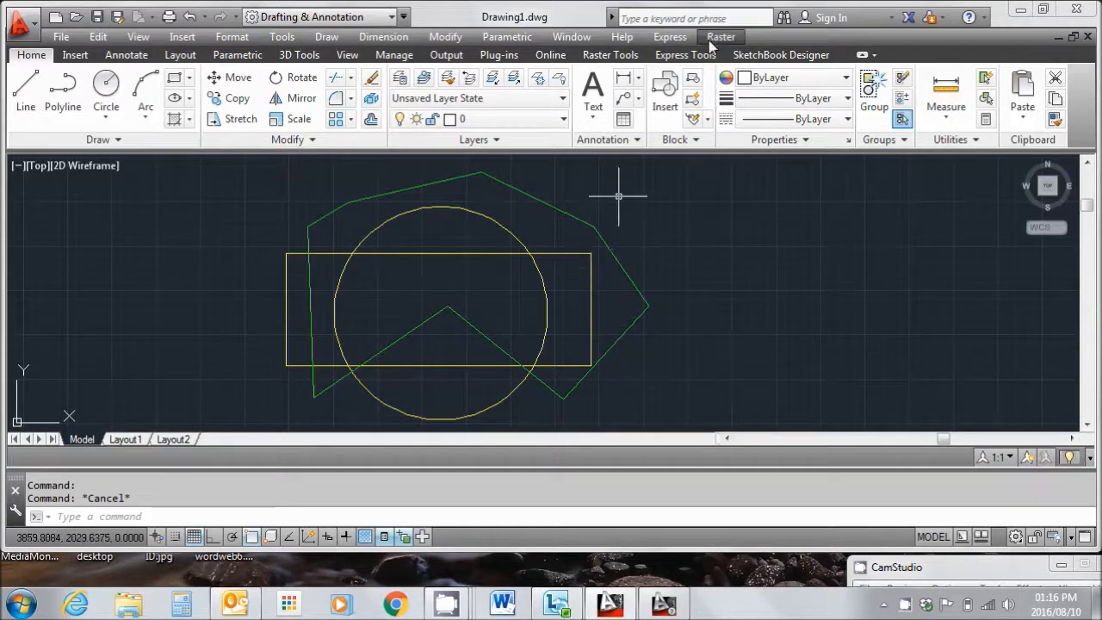
Hatch the polyline's area outside the circle and rectangle, the rectangle's left strip, the lower-left corner and the central triangle with SOLID in Green.
click(174, 119)
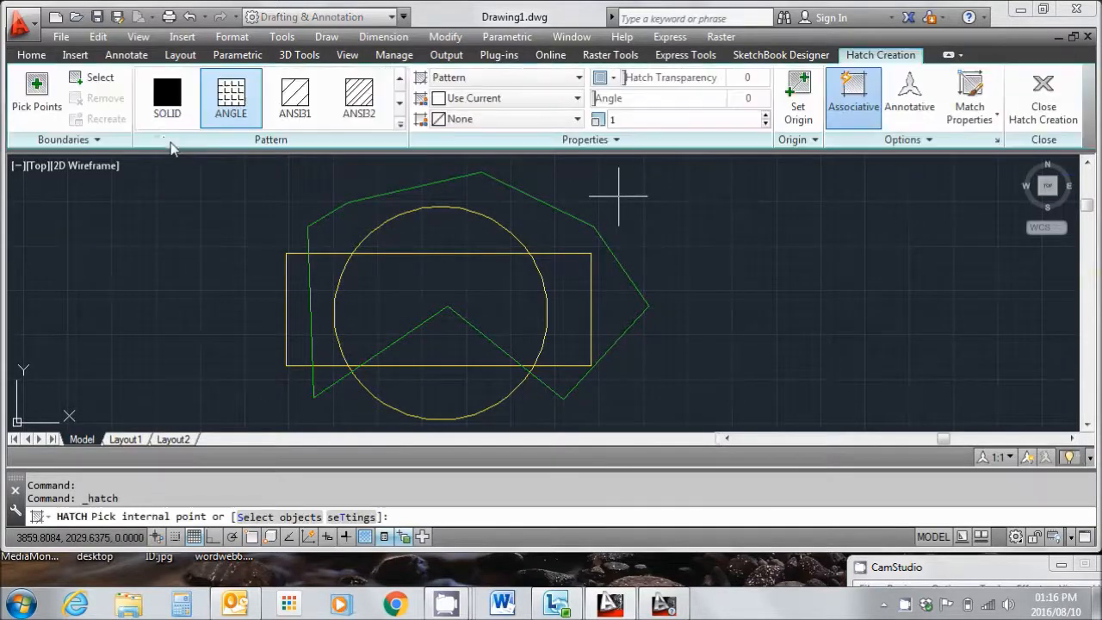
click(175, 96)
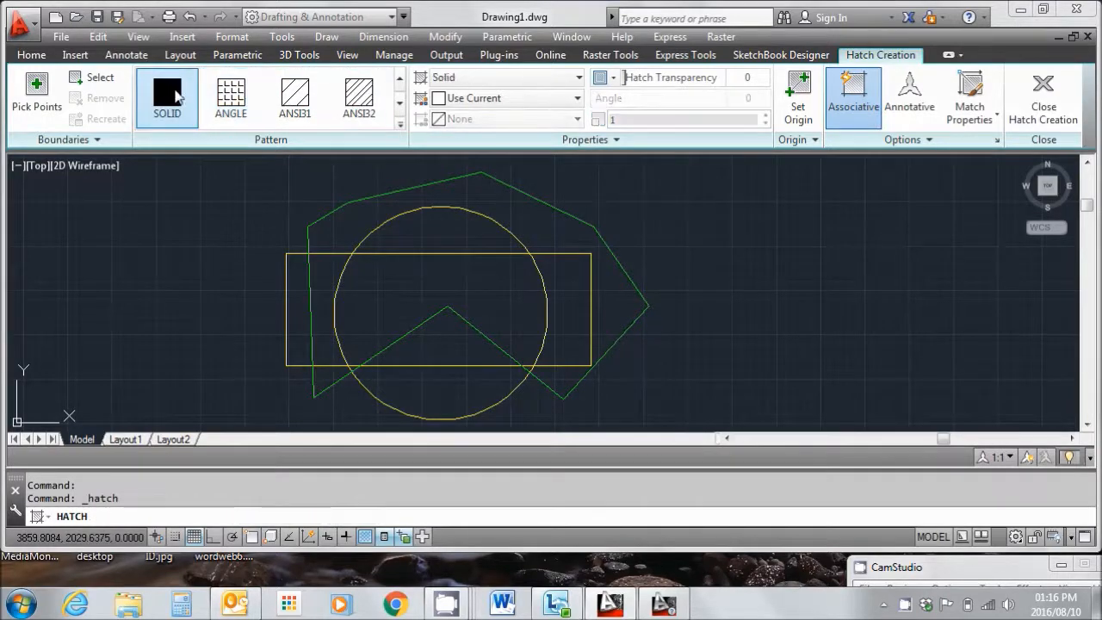
click(577, 101)
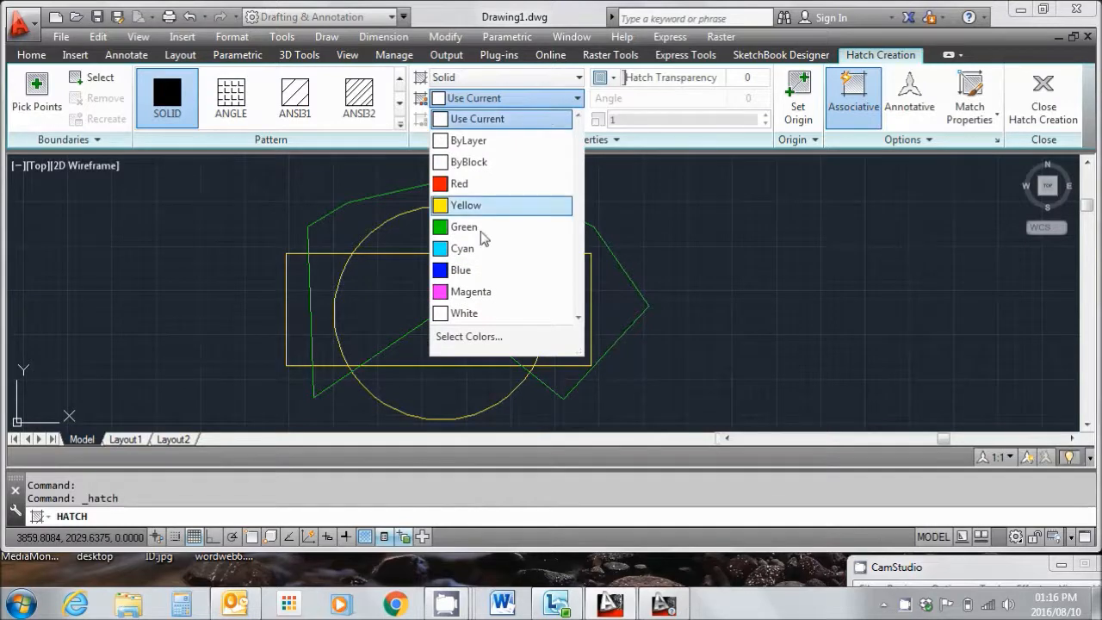
click(481, 229)
click(477, 183)
click(291, 323)
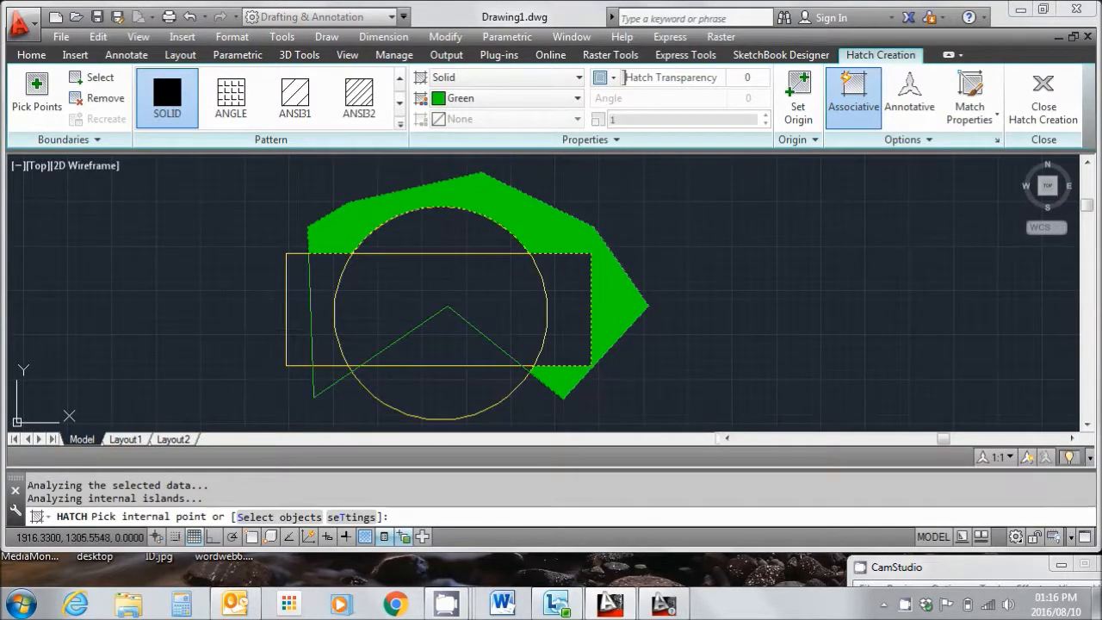
click(322, 370)
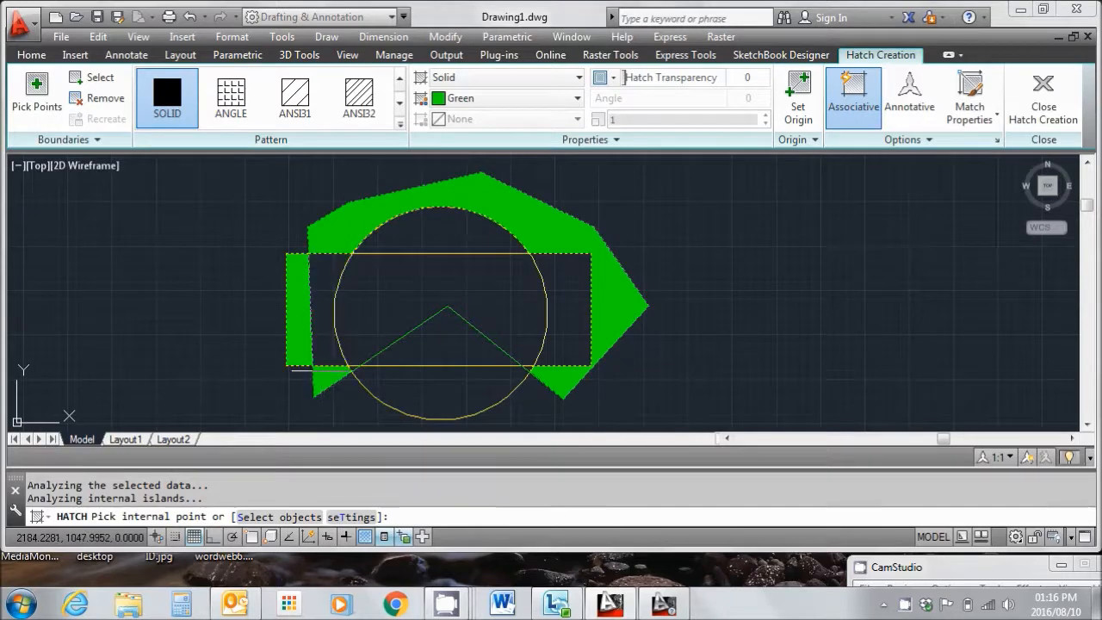
click(436, 348)
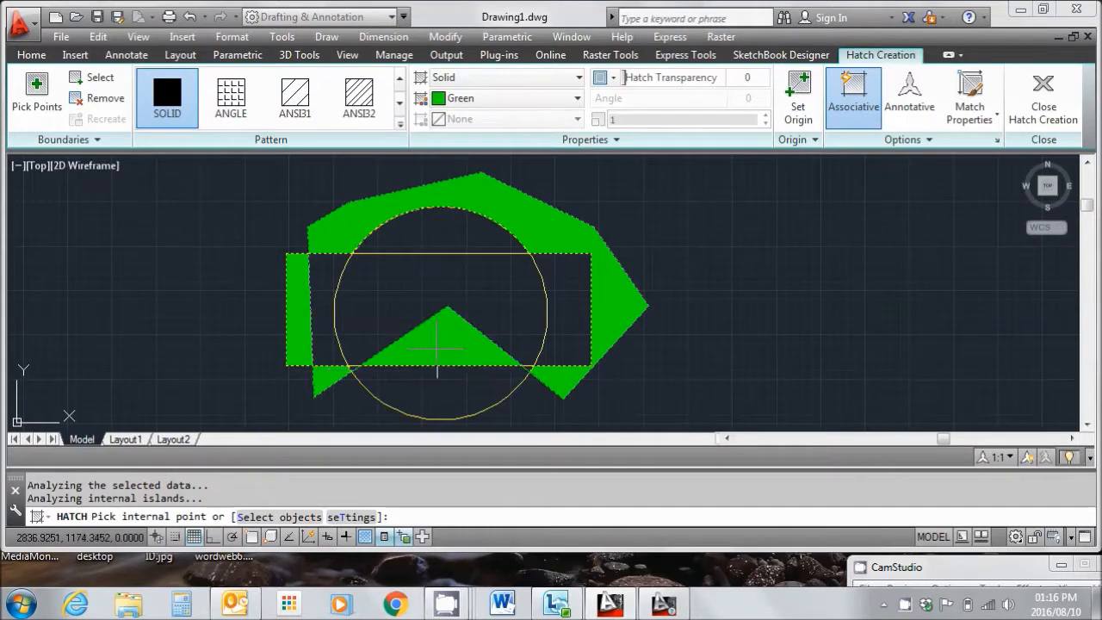
right_click(752, 256)
click(786, 269)
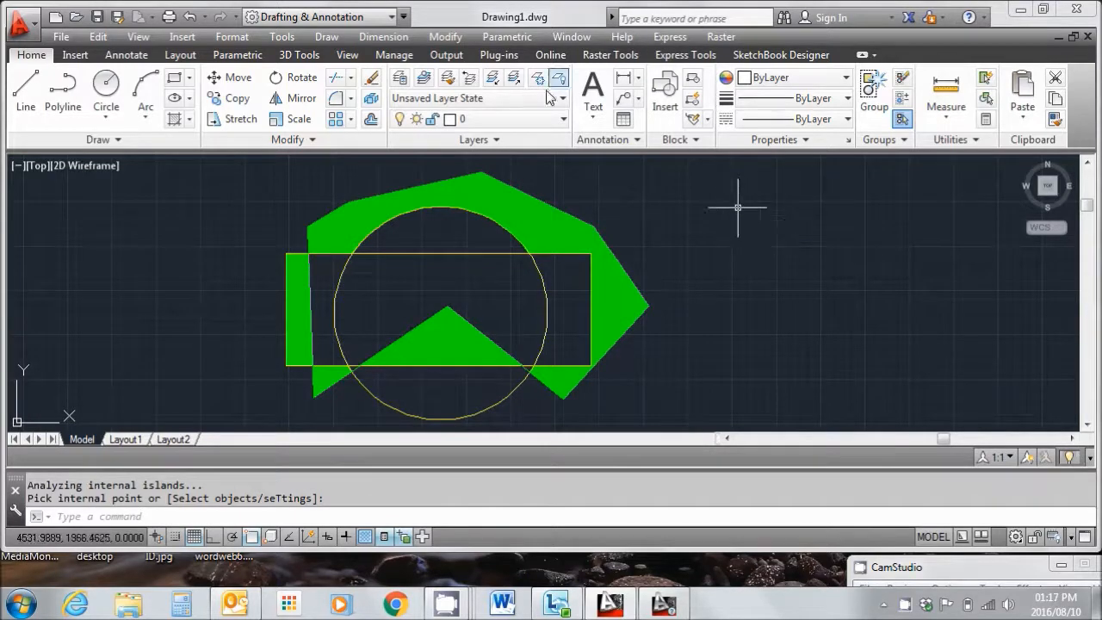
Create a new layer named Layer A in the layer properties.
click(398, 83)
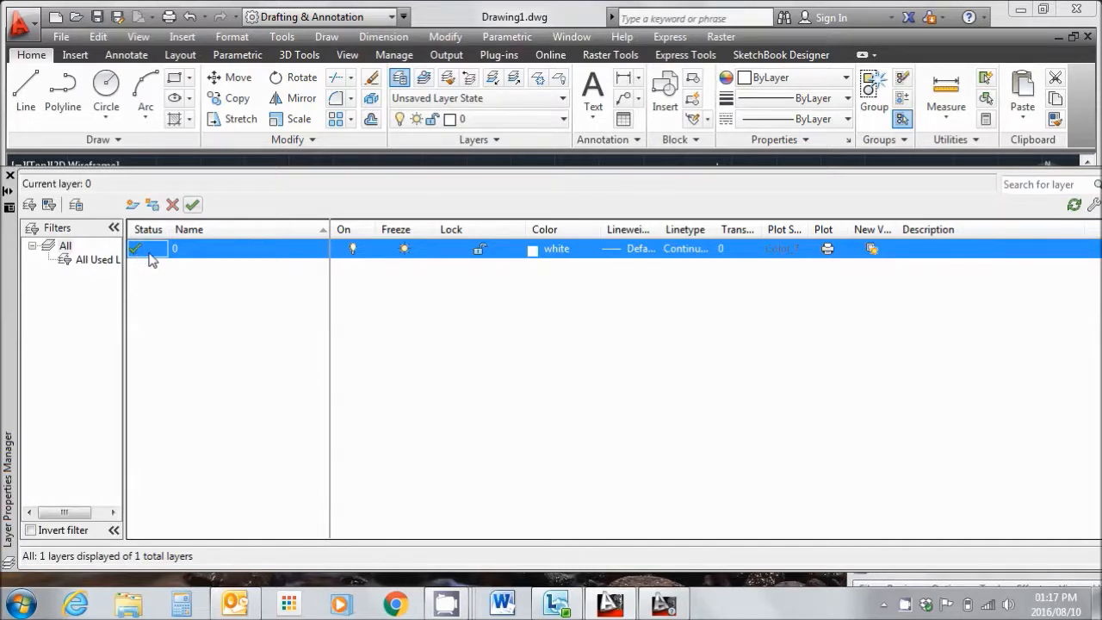
click(133, 207)
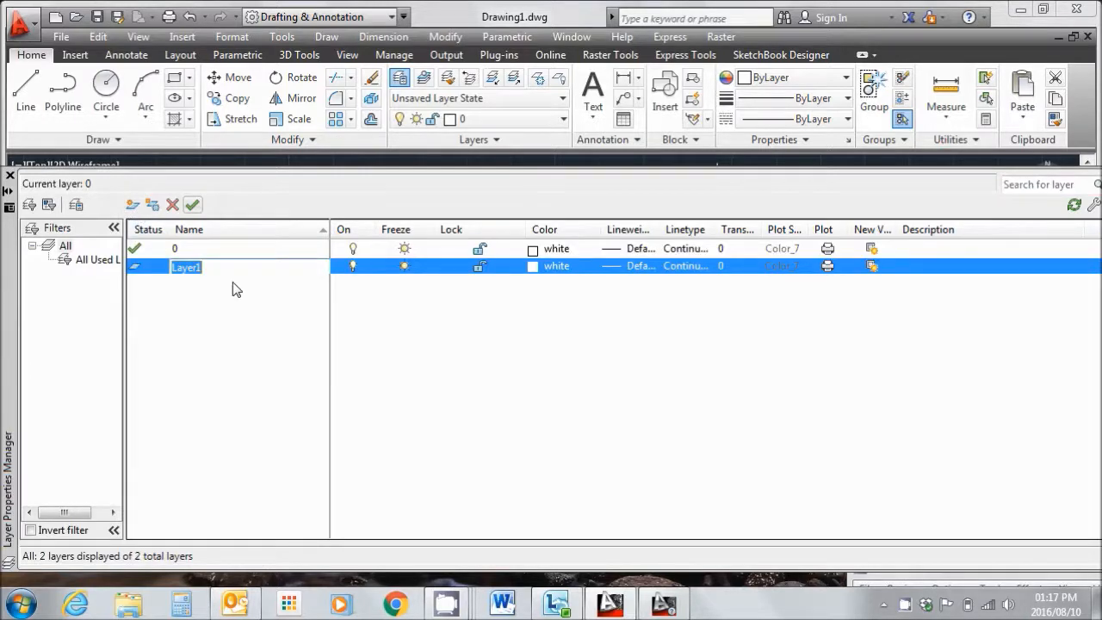
text(Layer)
key(Return)
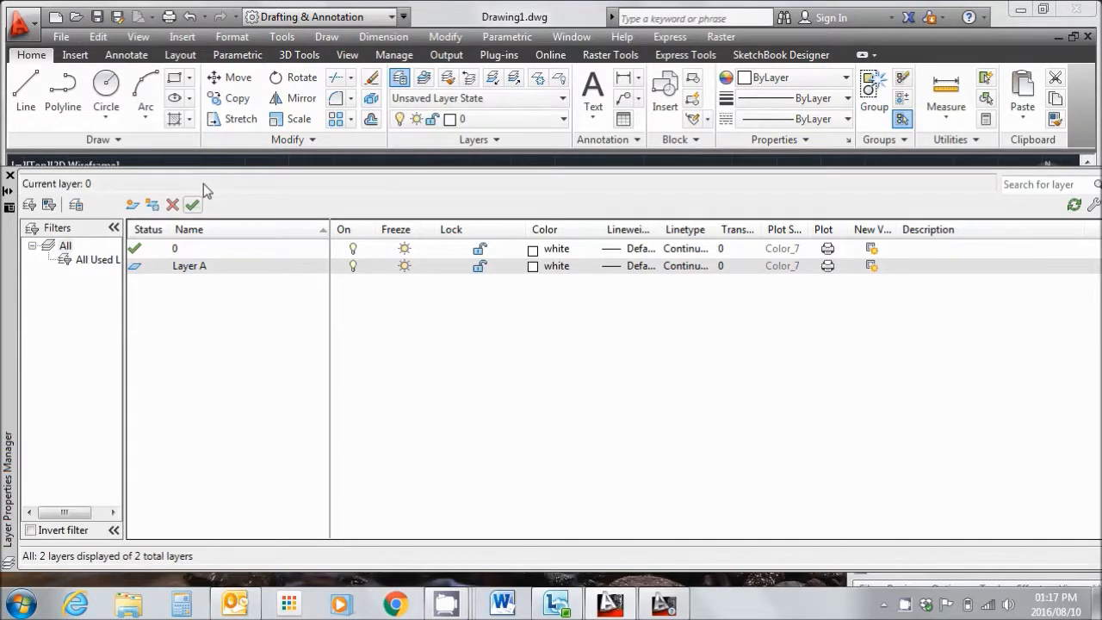
key(ctrl+n)
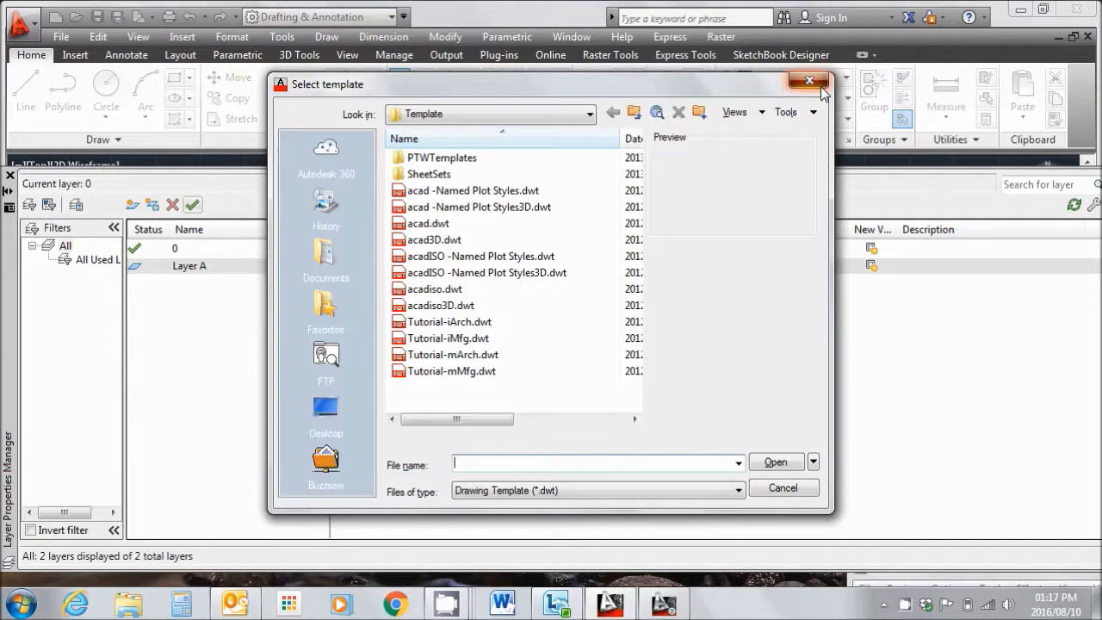
click(821, 86)
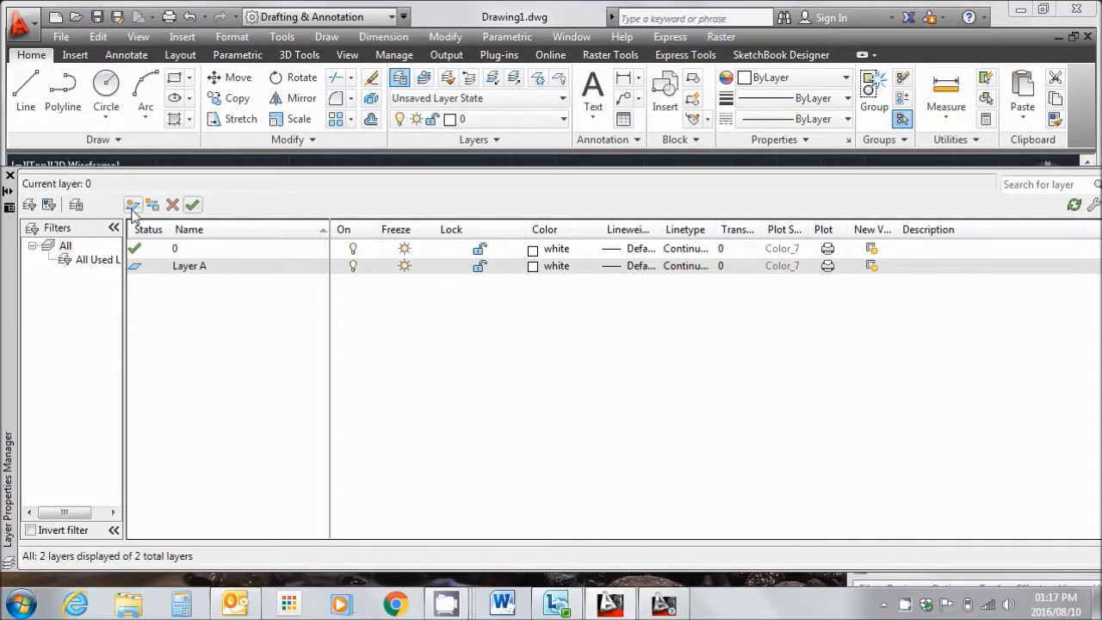
Create a second new layer named Layer B.
click(132, 205)
text(Layer B)
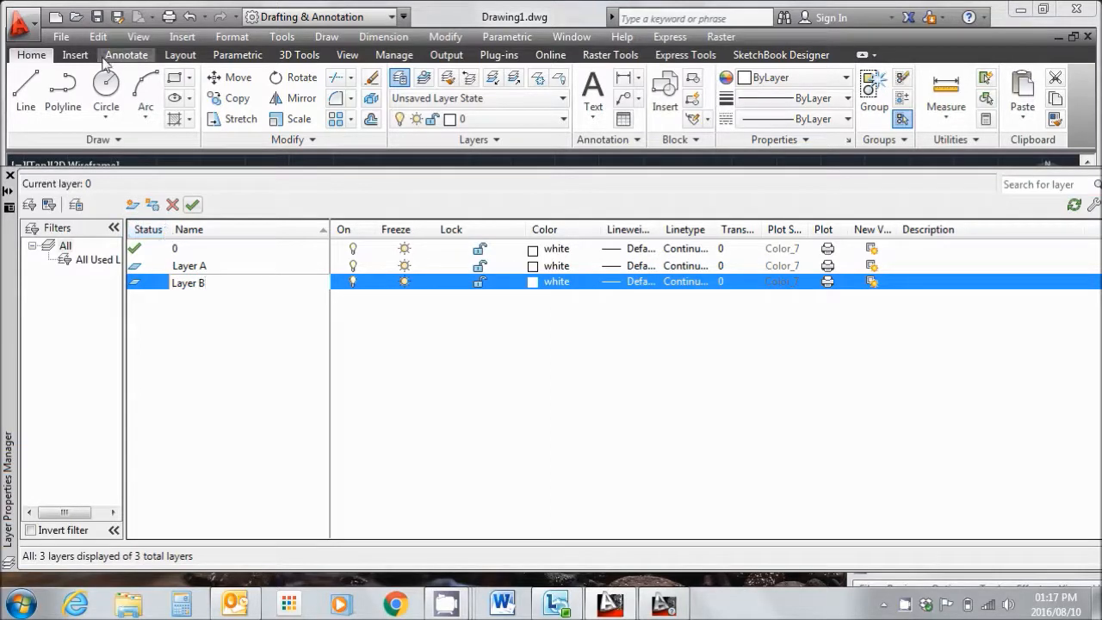
key(Return)
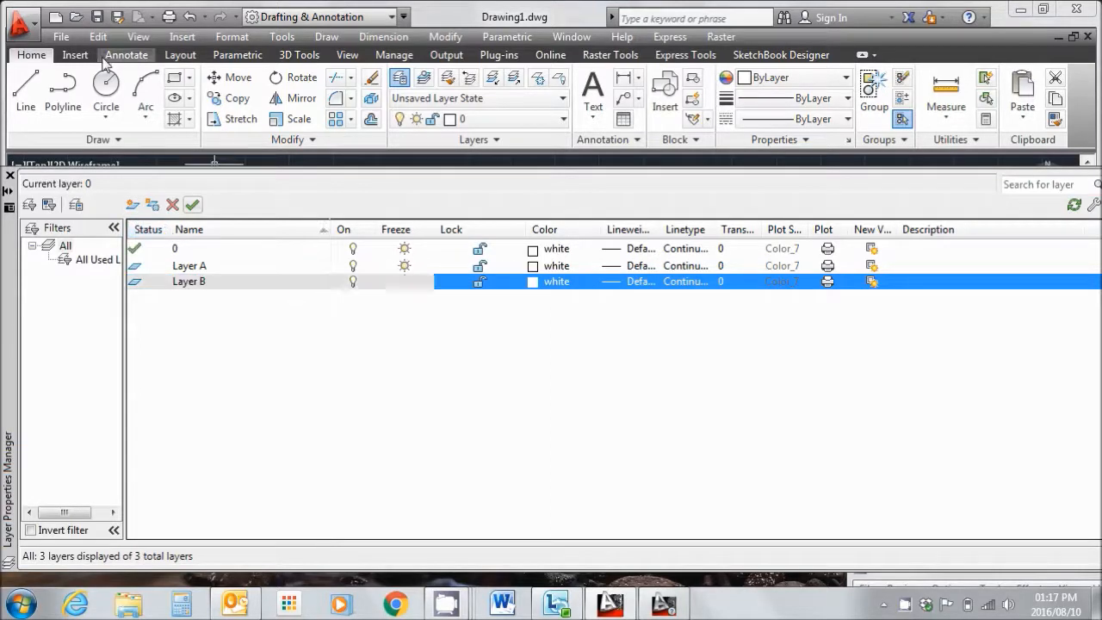
Create two more layers named Layer C and Layer D.
click(132, 205)
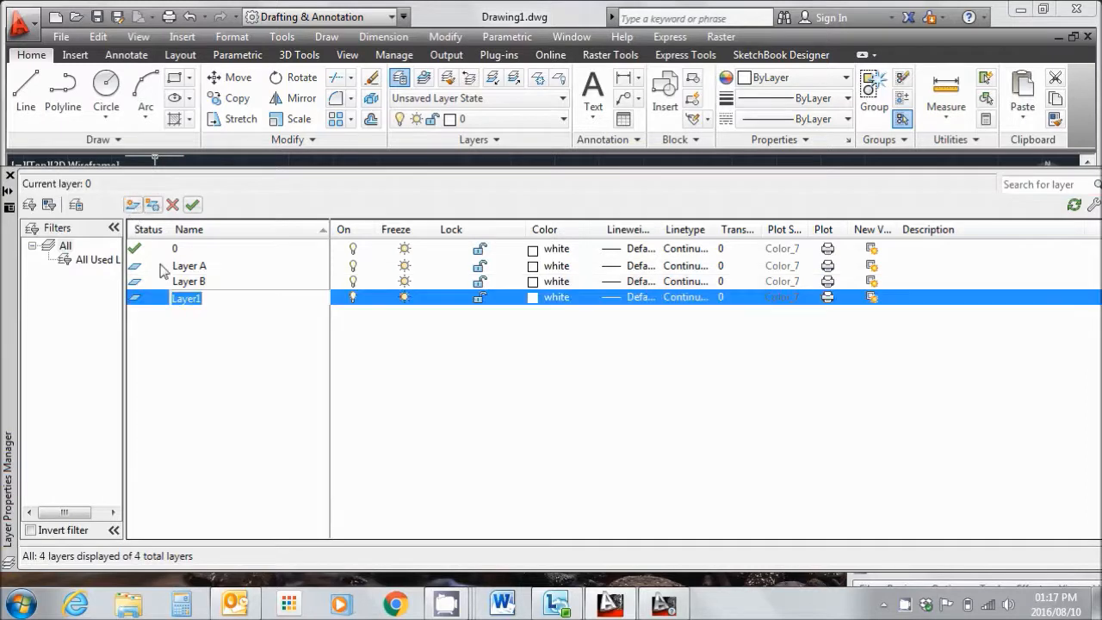
text(L)
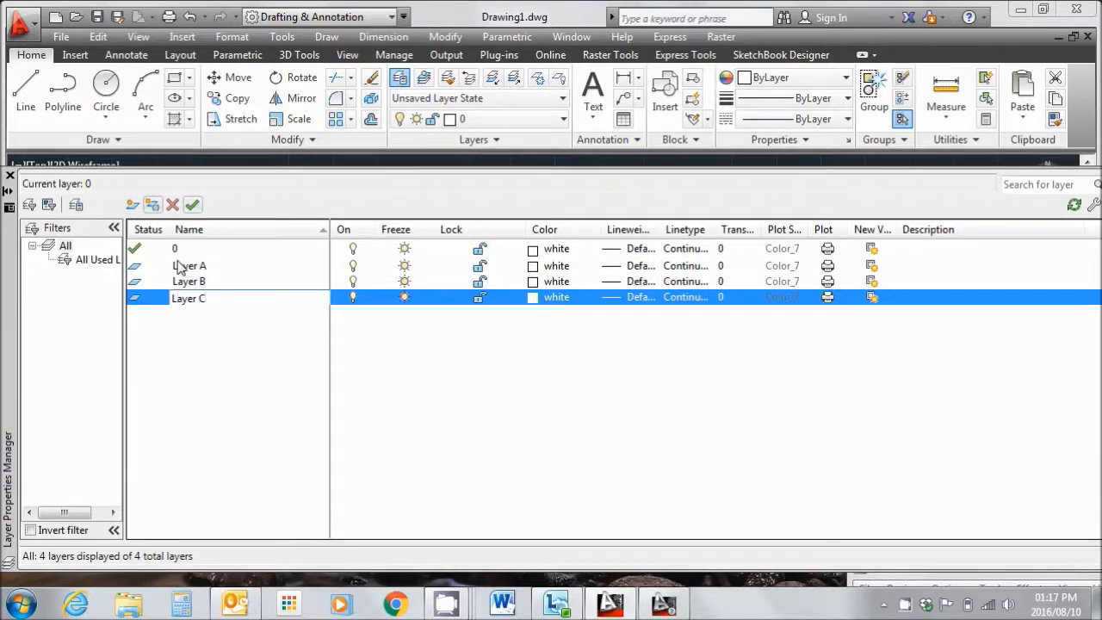
click(133, 205)
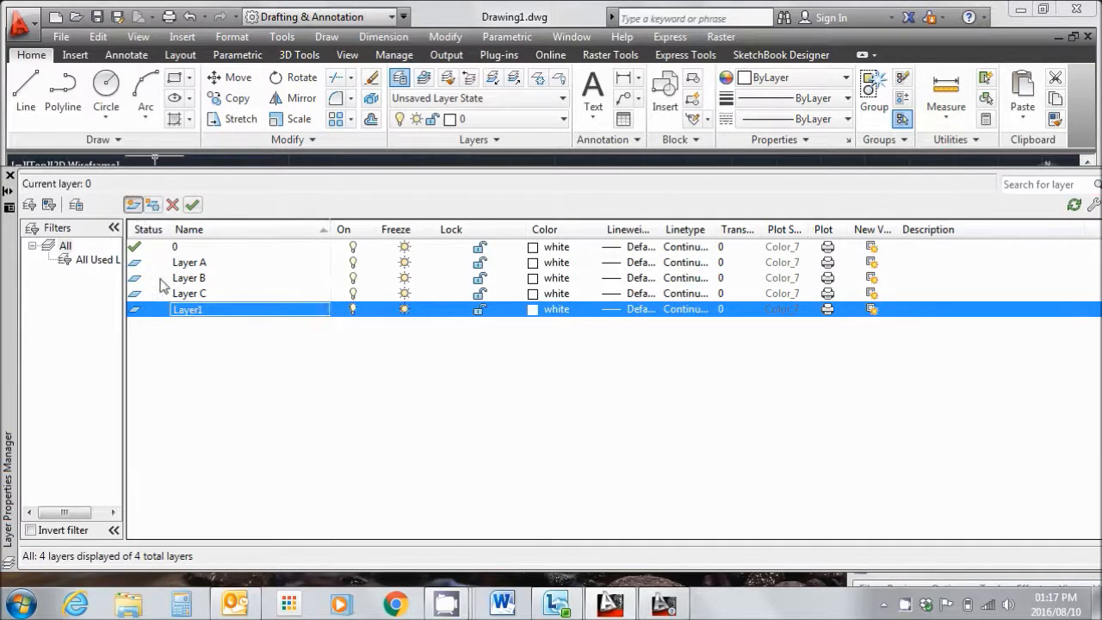
right_click(204, 316)
key(Escape)
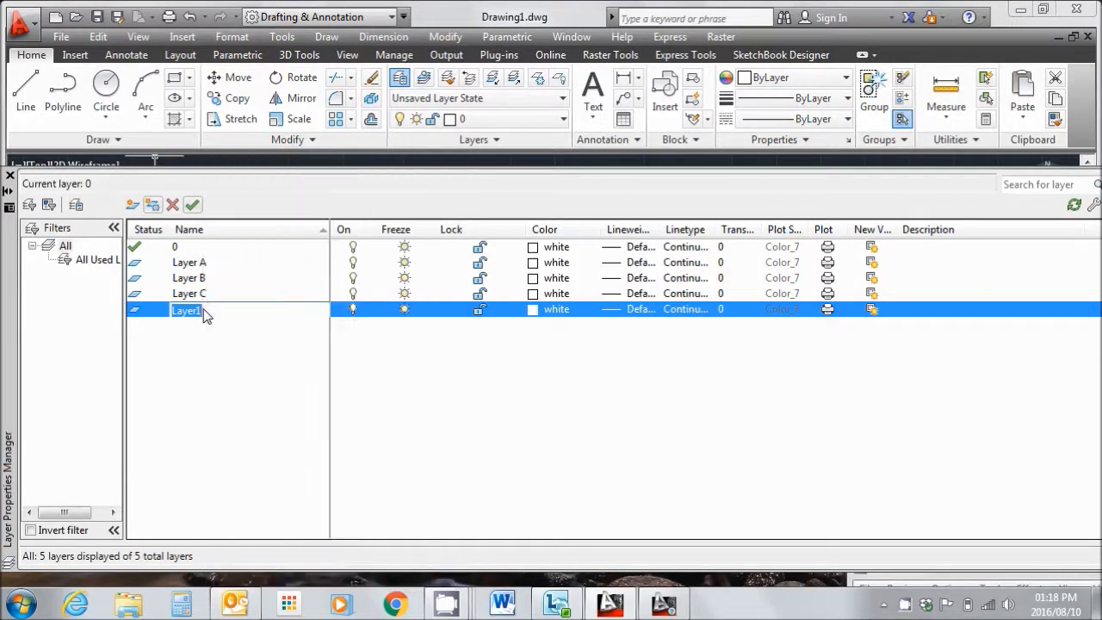
drag(204, 312, 166, 317)
text(La)
key(Return)
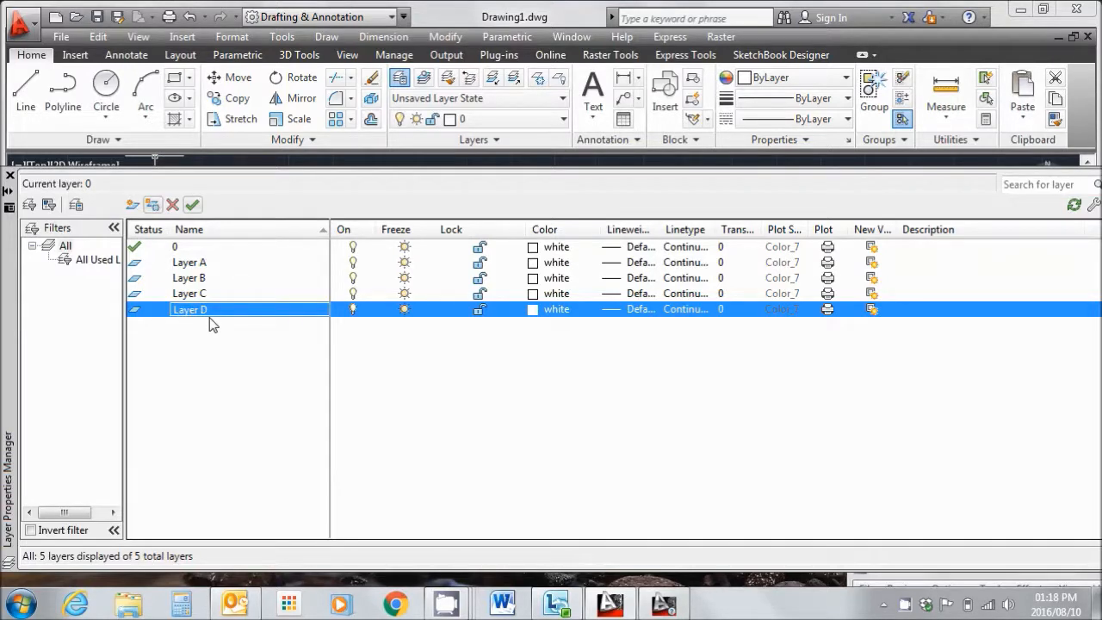
View the color choices available for layer 0 and dismiss them without picking a color.
click(354, 248)
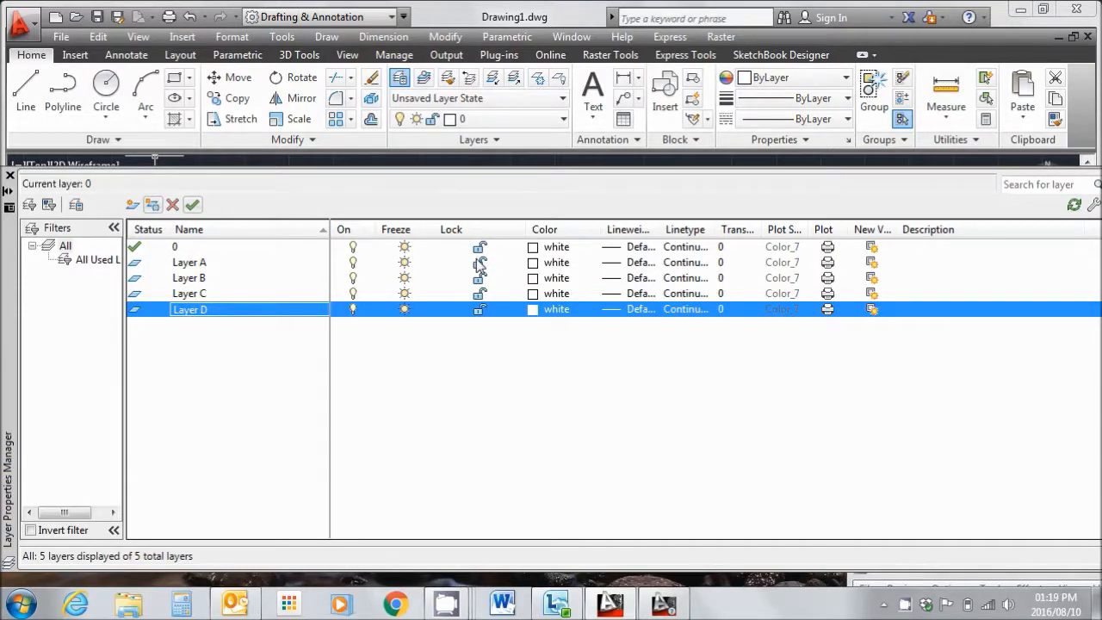
click(561, 249)
click(543, 250)
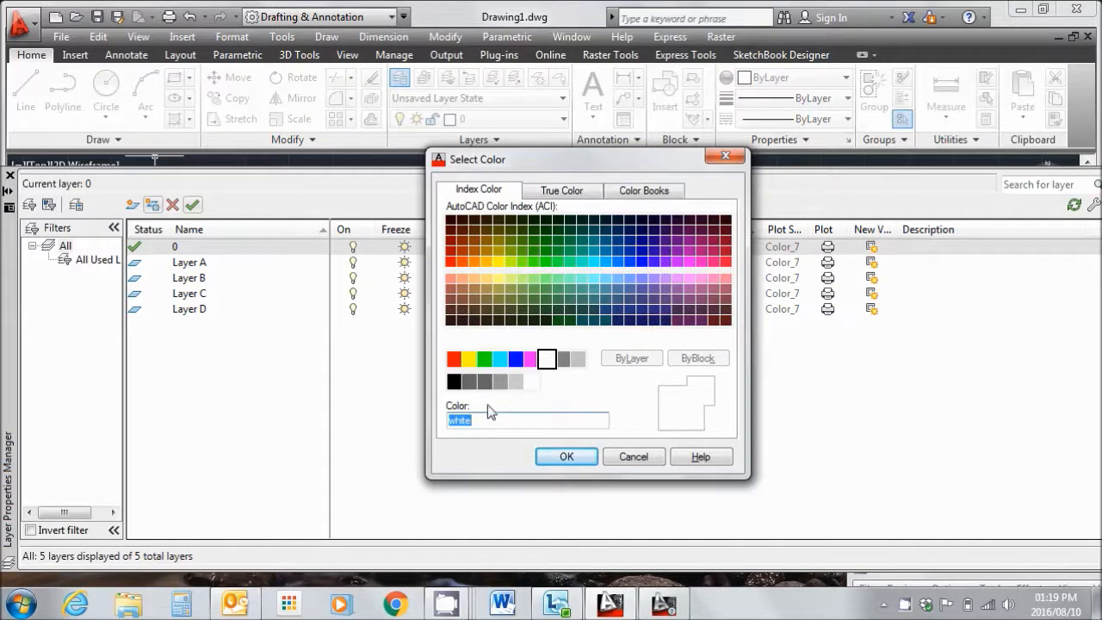
click(726, 156)
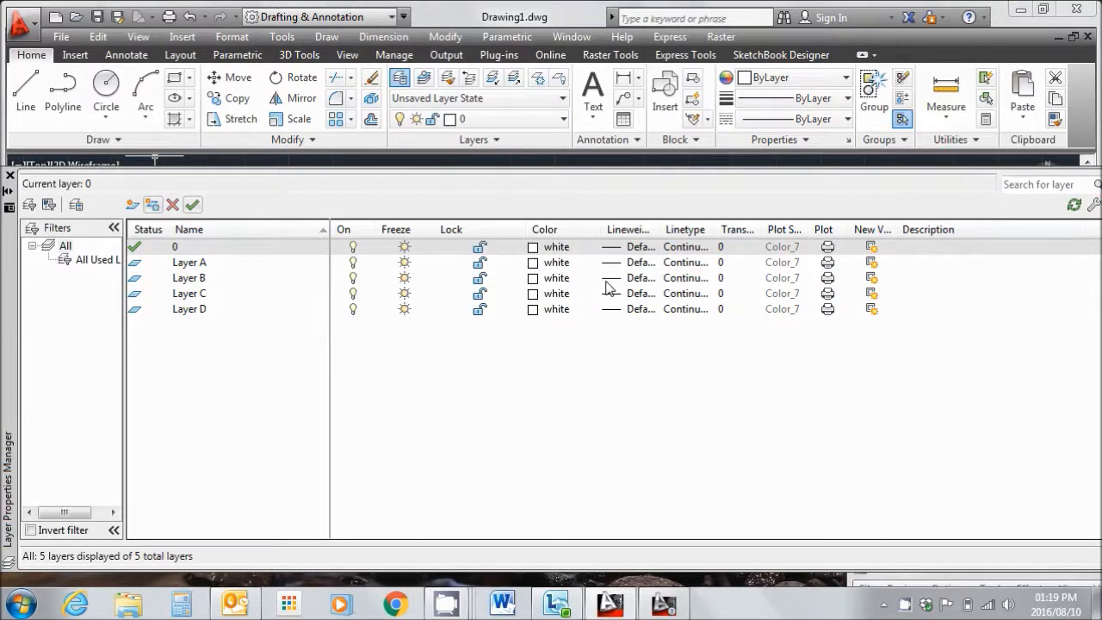
Widen the Lineweight and Plot Style columns of the layer list and narrow the Linetype column.
drag(661, 229, 702, 230)
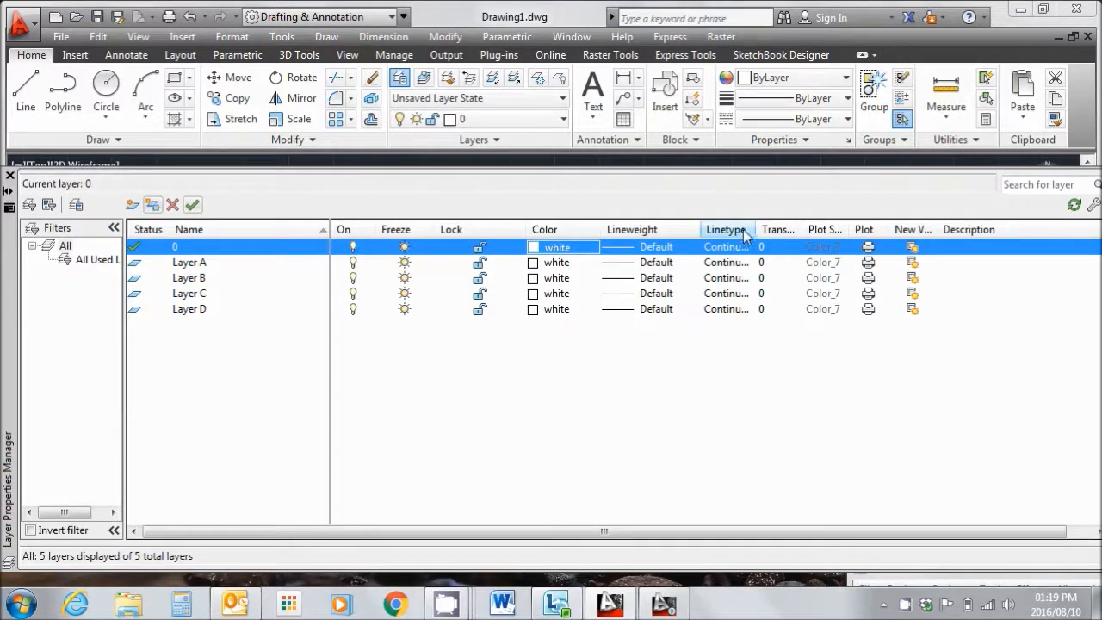
drag(758, 230, 739, 230)
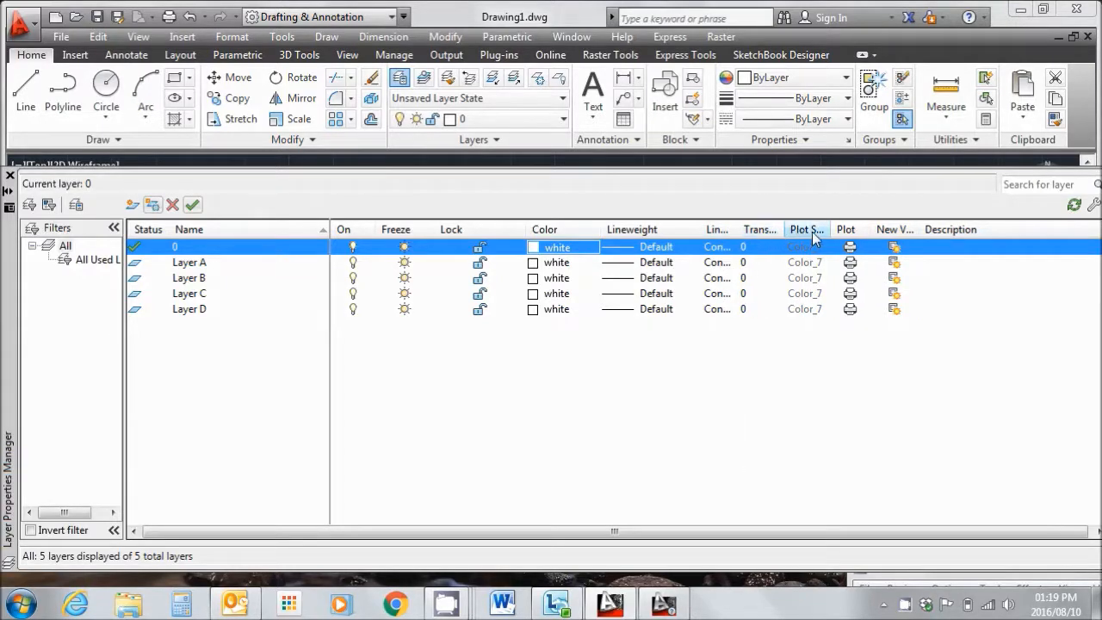
drag(832, 229, 899, 229)
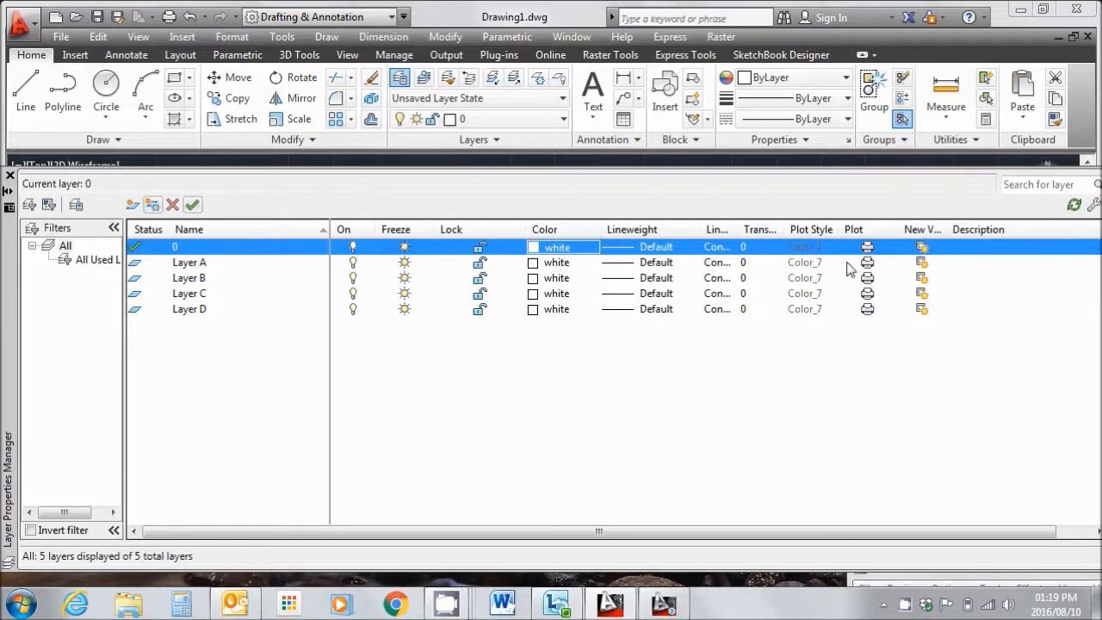
Switch plotting of Layer D off and back on.
click(868, 309)
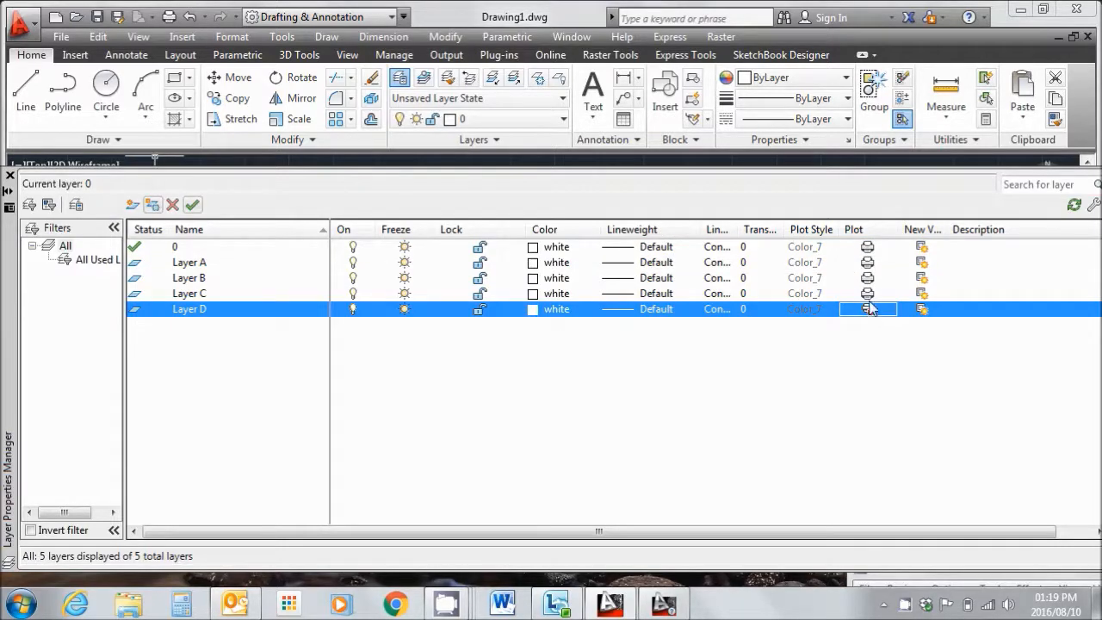
click(868, 309)
click(867, 310)
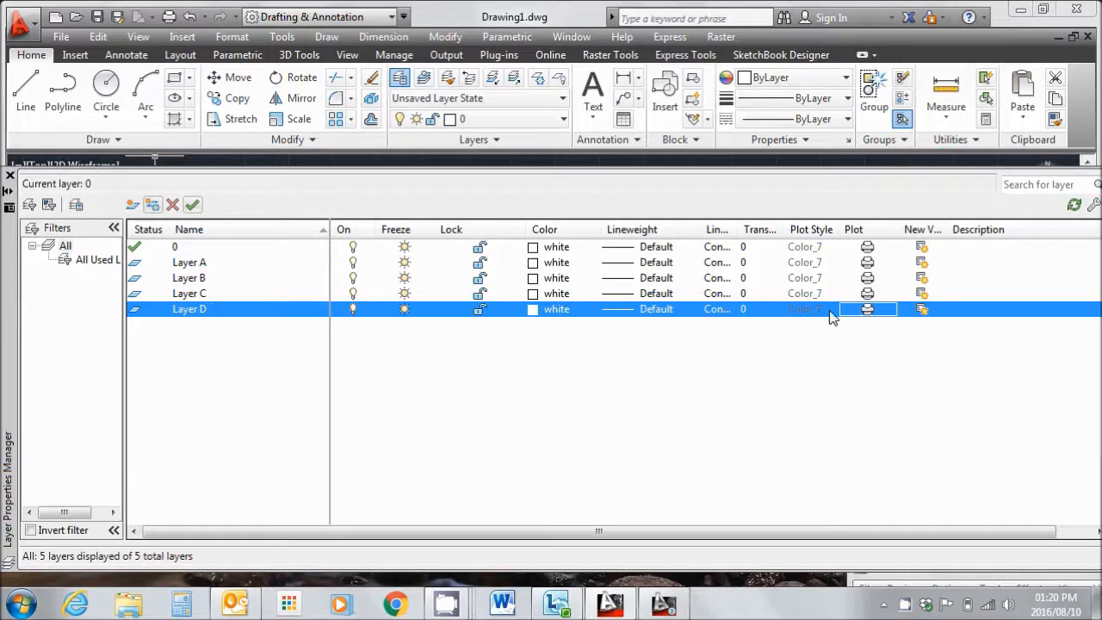
Create a new layer named vport and turn off its plotting.
click(132, 205)
text(vport)
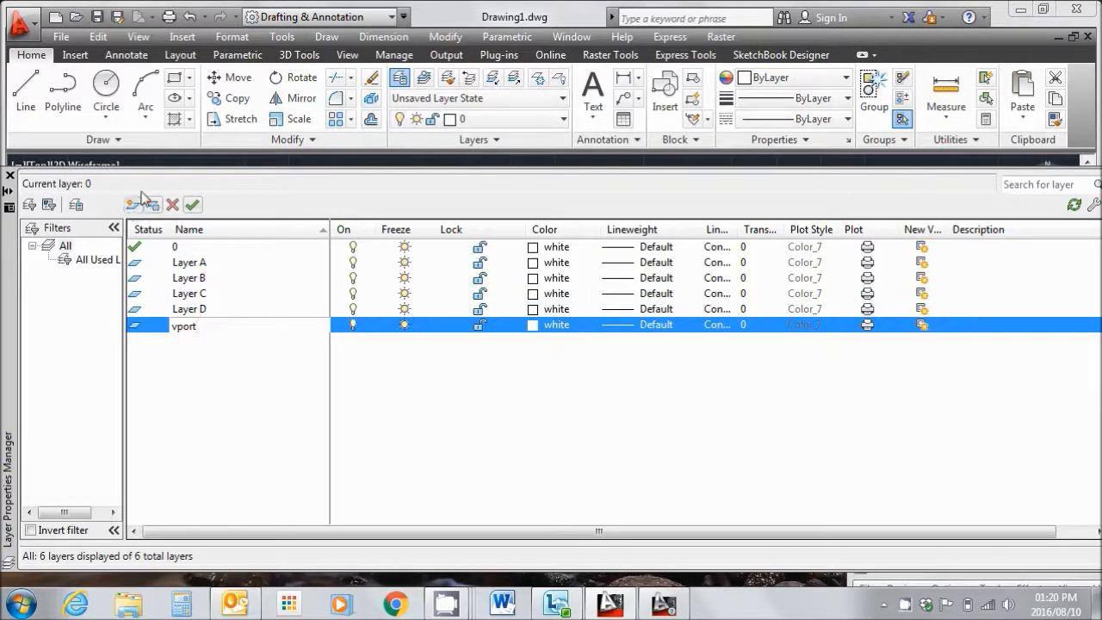
click(932, 332)
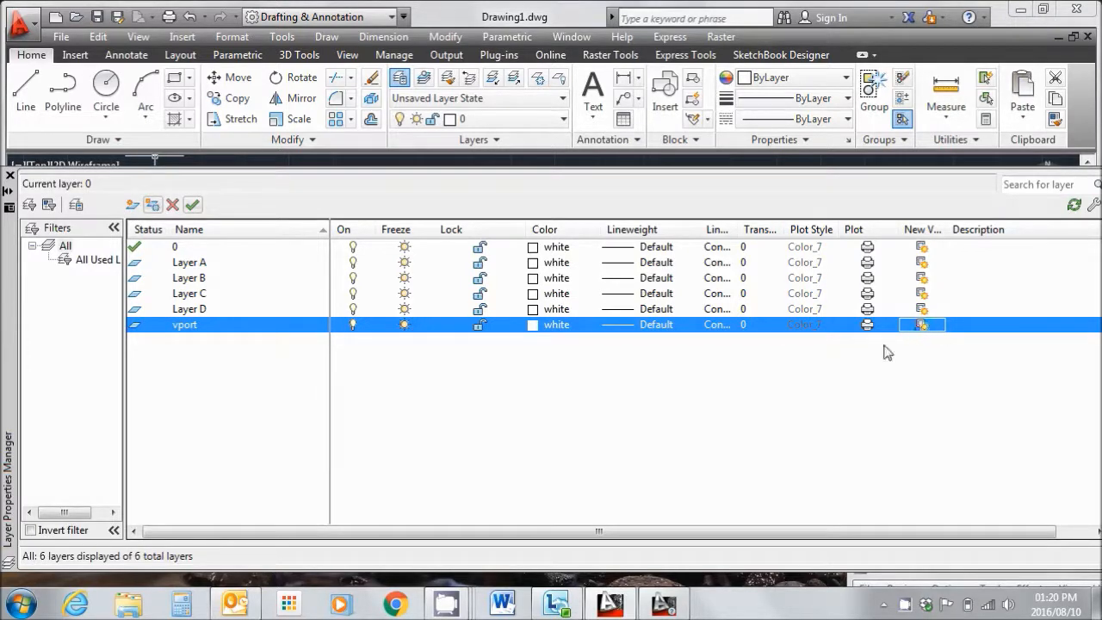
click(868, 325)
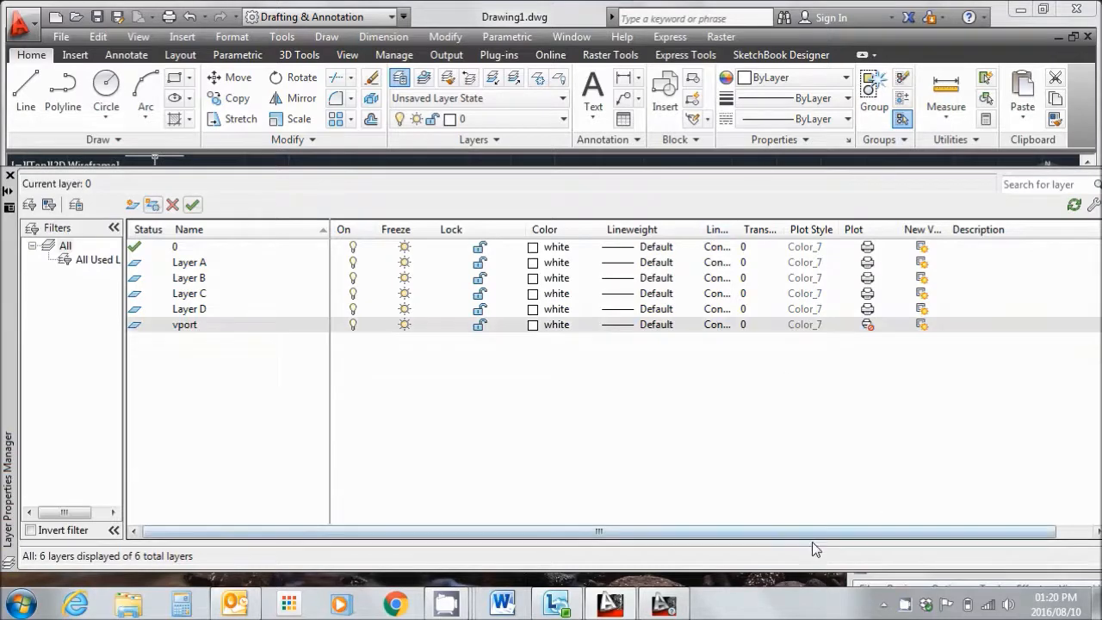
Make Layer A the current layer and close the layer properties.
drag(847, 535, 1006, 536)
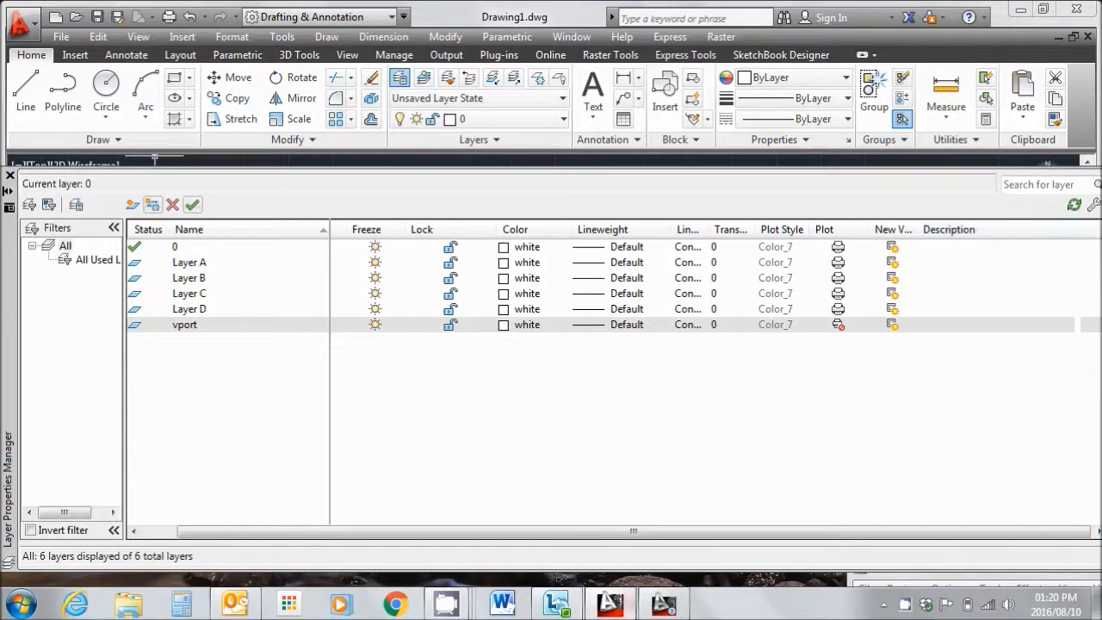
drag(581, 527, 389, 509)
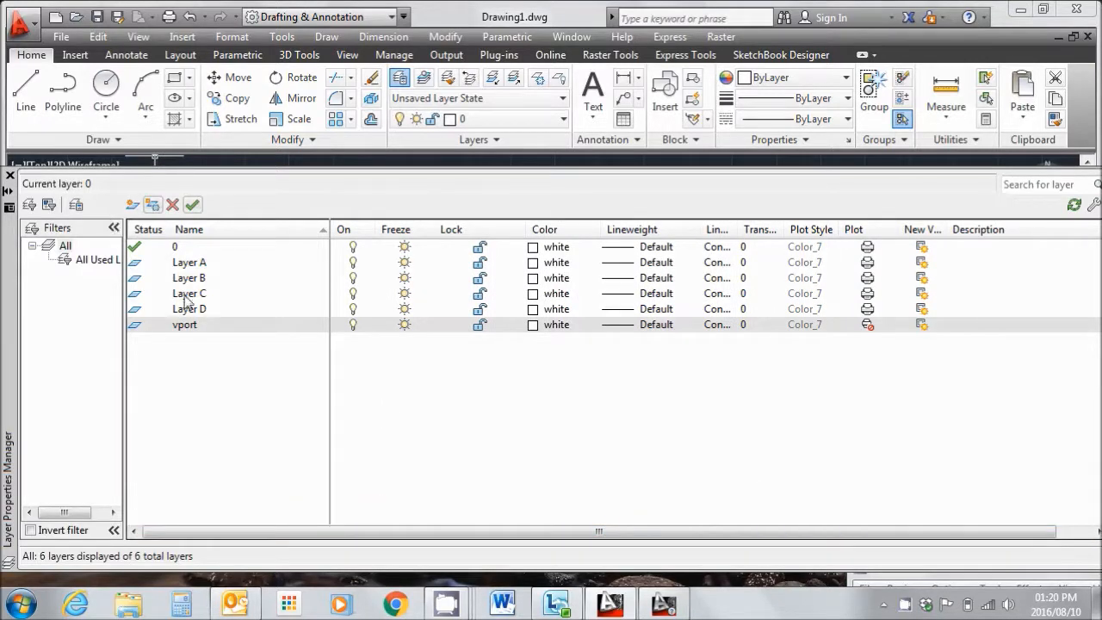
double_click(138, 262)
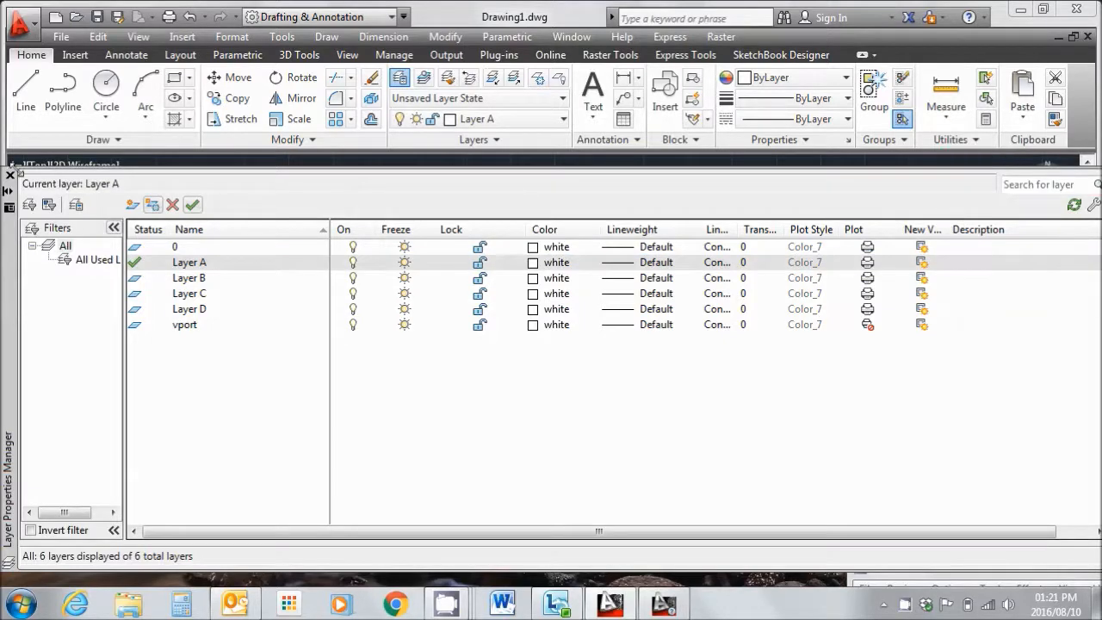
click(10, 176)
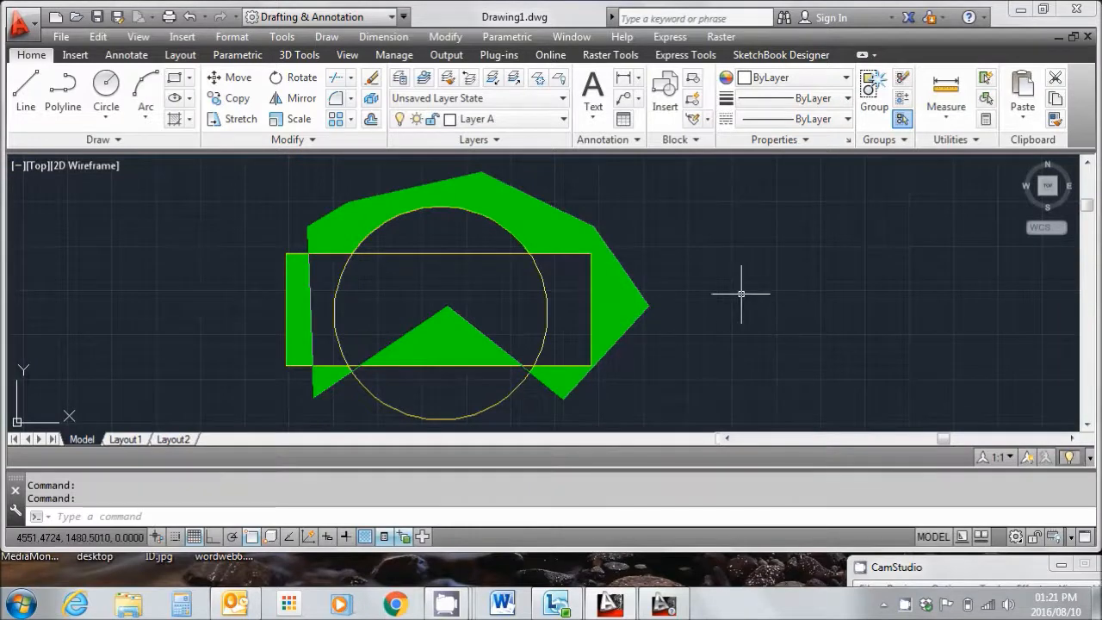
Move the green outer polyline and its hatch to Layer A, and clear the selection.
middle_drag(732, 303, 714, 290)
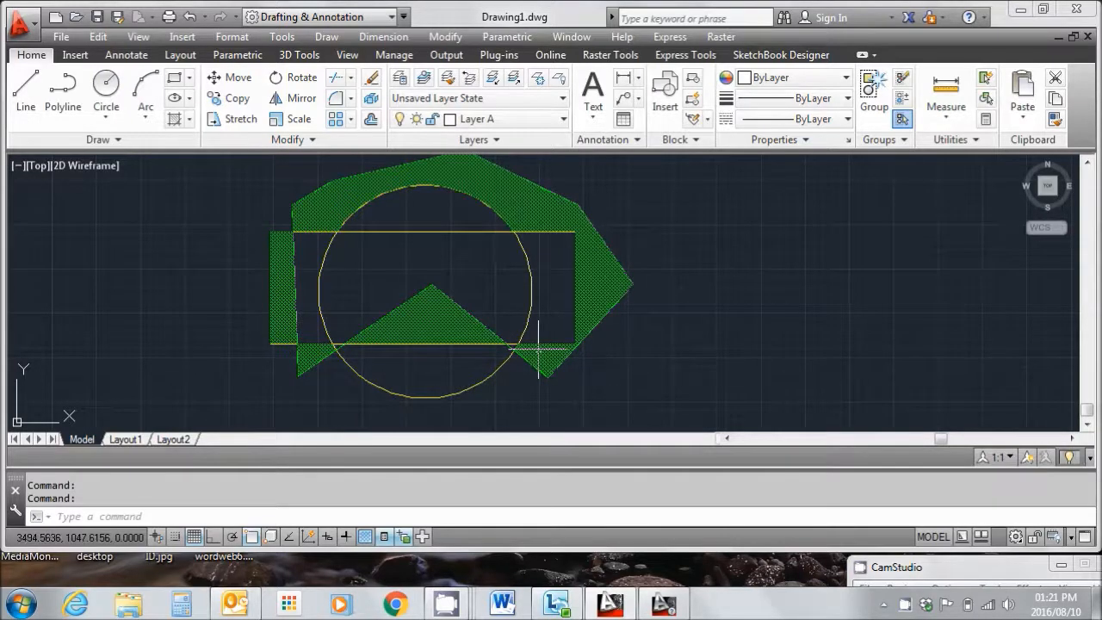
click(670, 304)
click(620, 262)
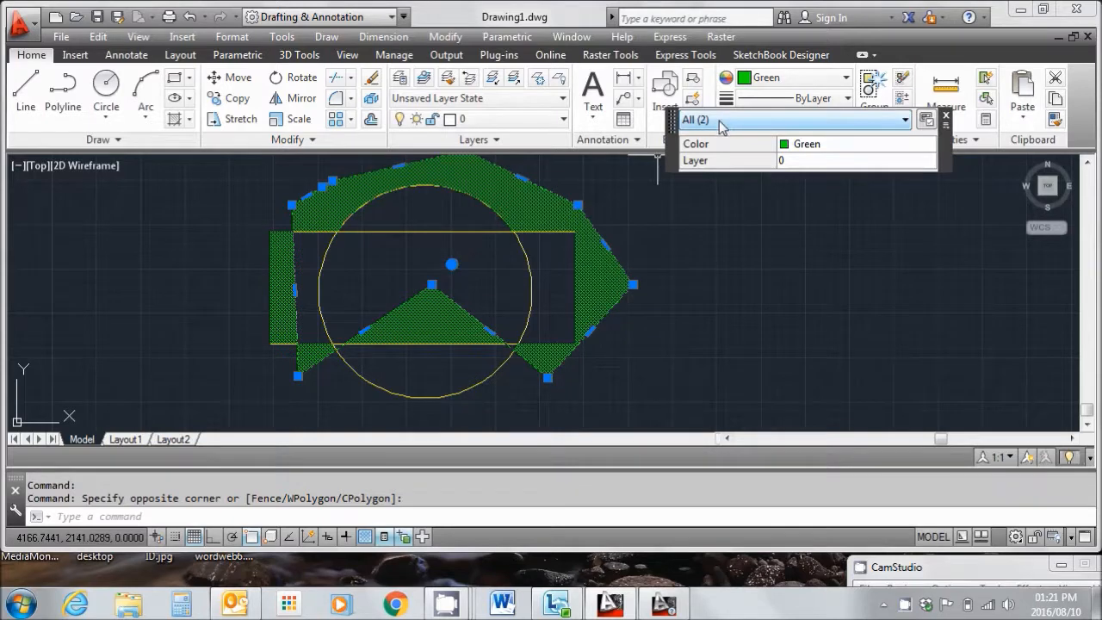
click(907, 121)
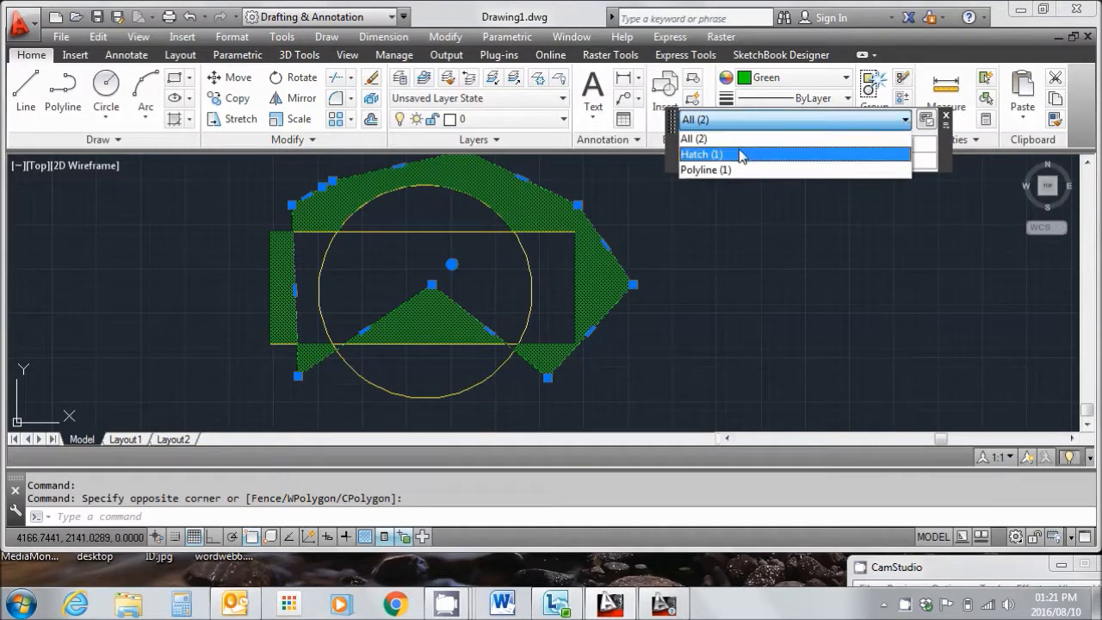
click(790, 224)
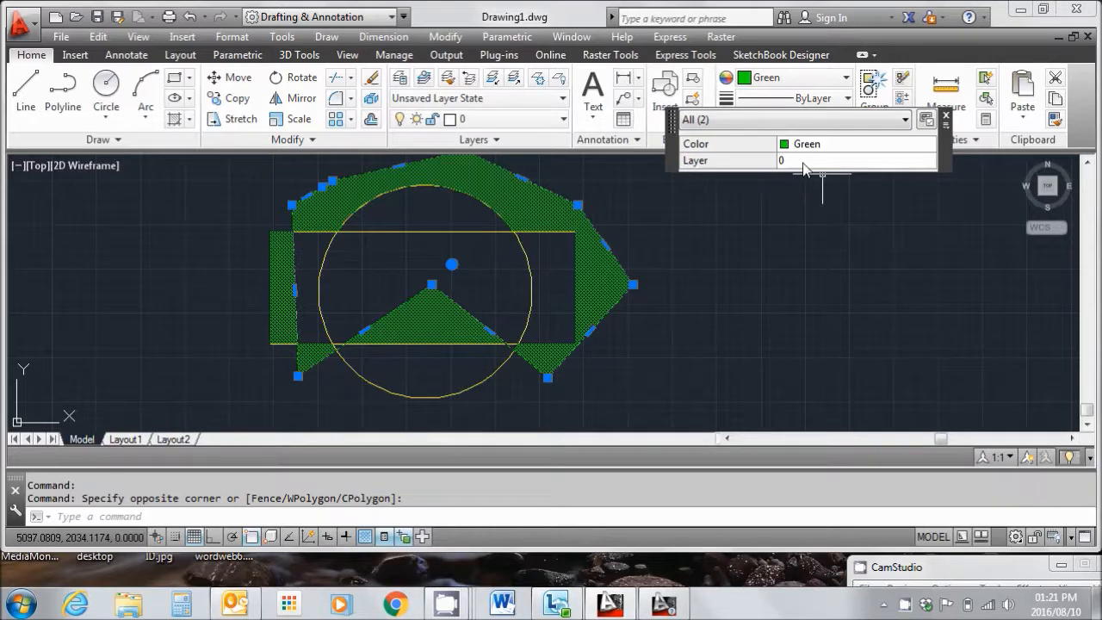
click(872, 167)
click(932, 163)
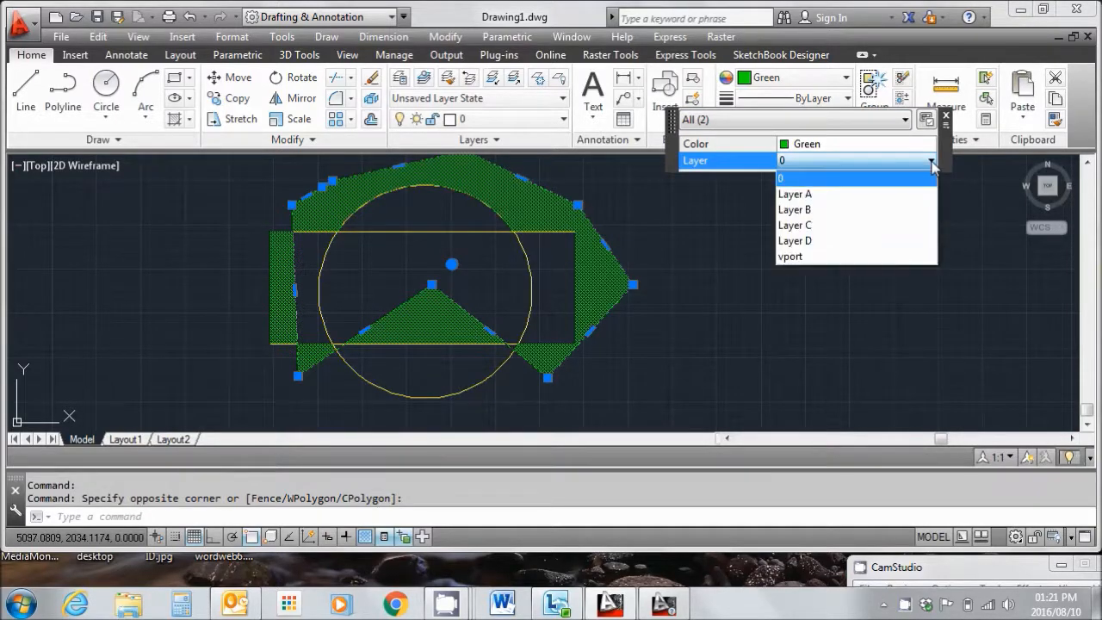
click(827, 193)
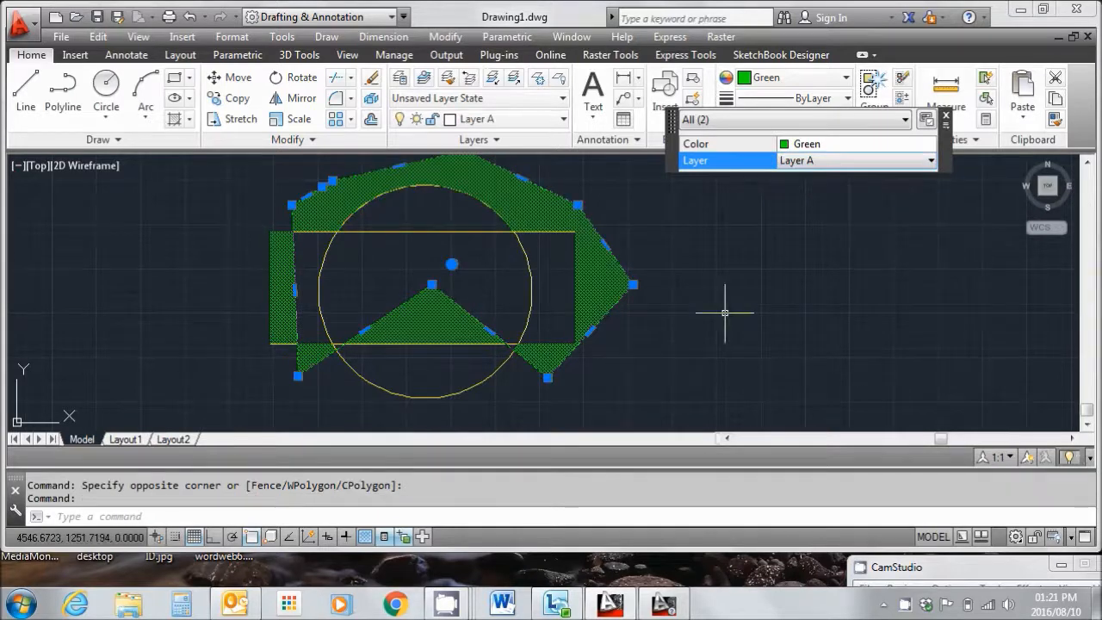
key(Escape)
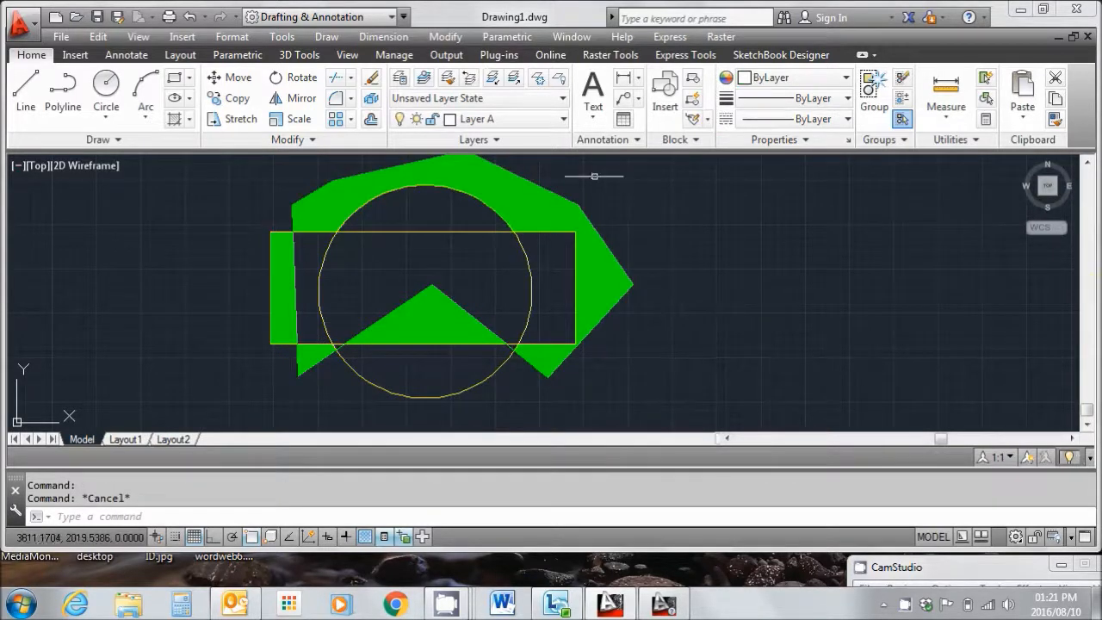
Move the yellow circle to Layer B and clear the selection.
click(521, 245)
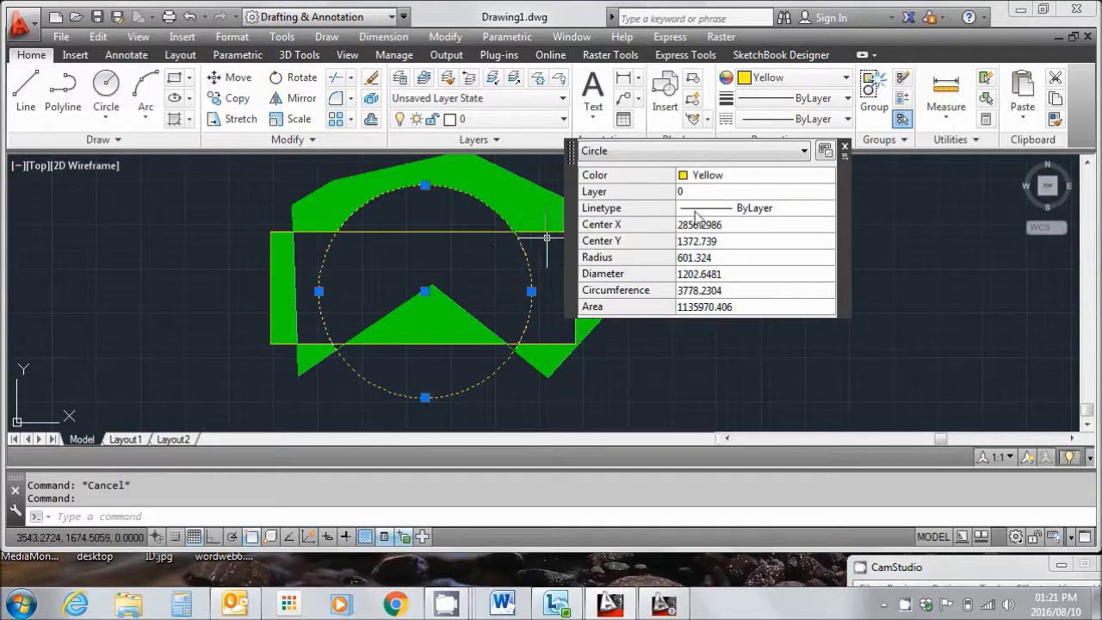
click(828, 193)
click(831, 194)
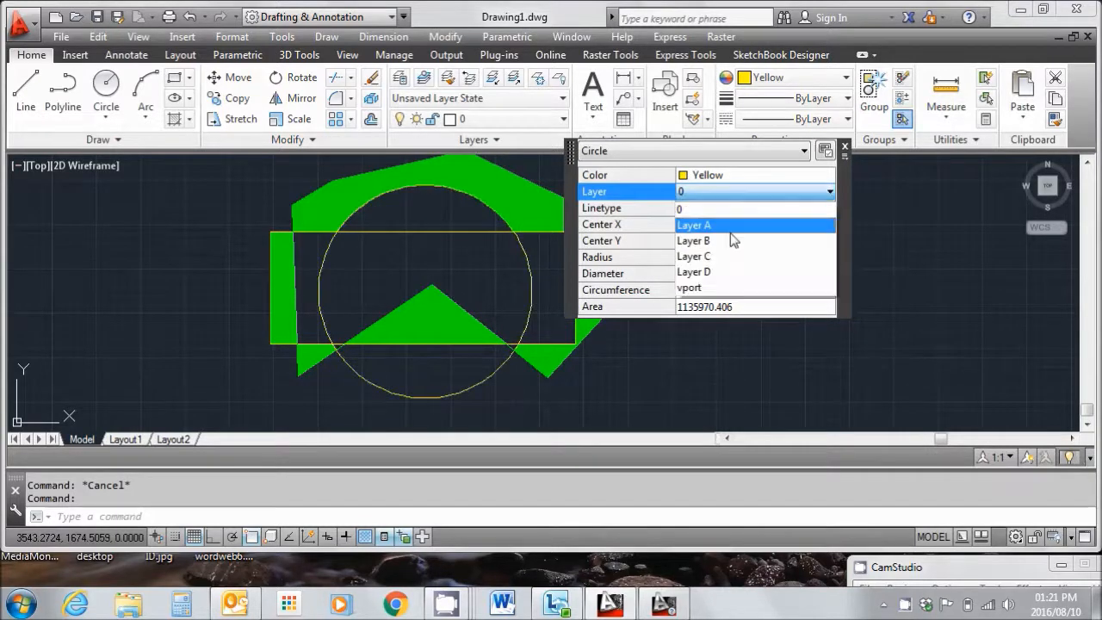
click(695, 241)
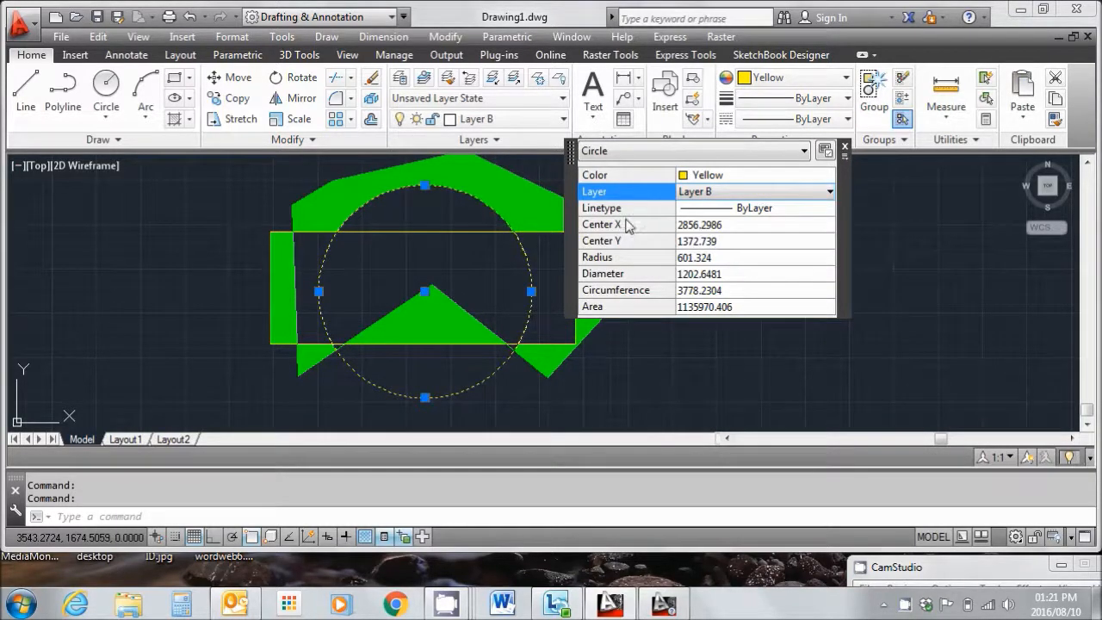
key(Escape)
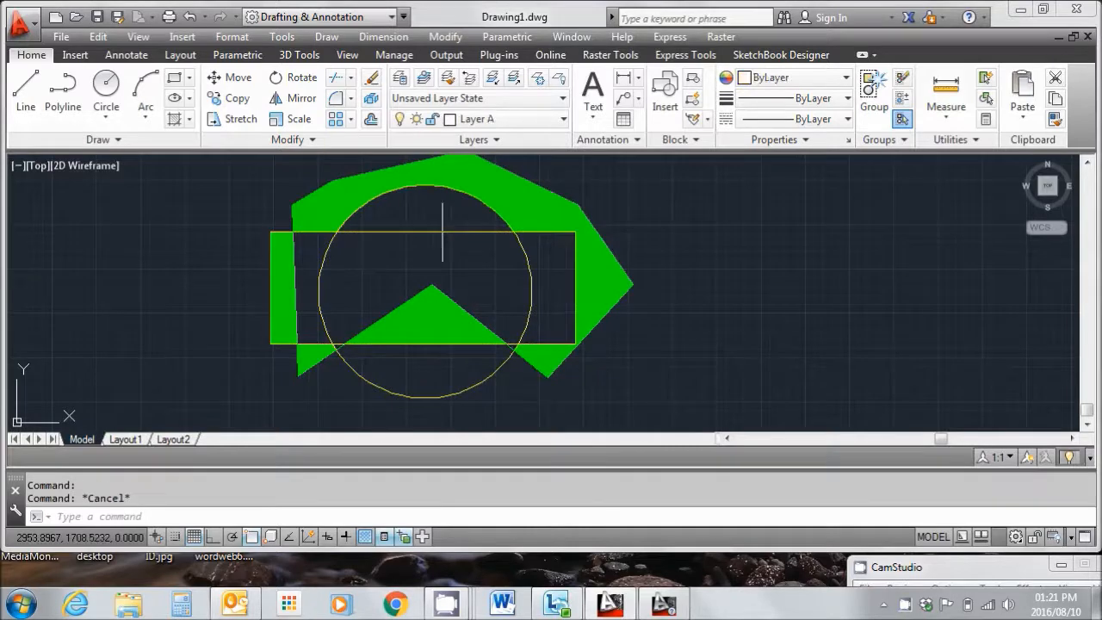
Move the yellow rectangle to Layer D, close its quick properties and clear the selection.
click(443, 232)
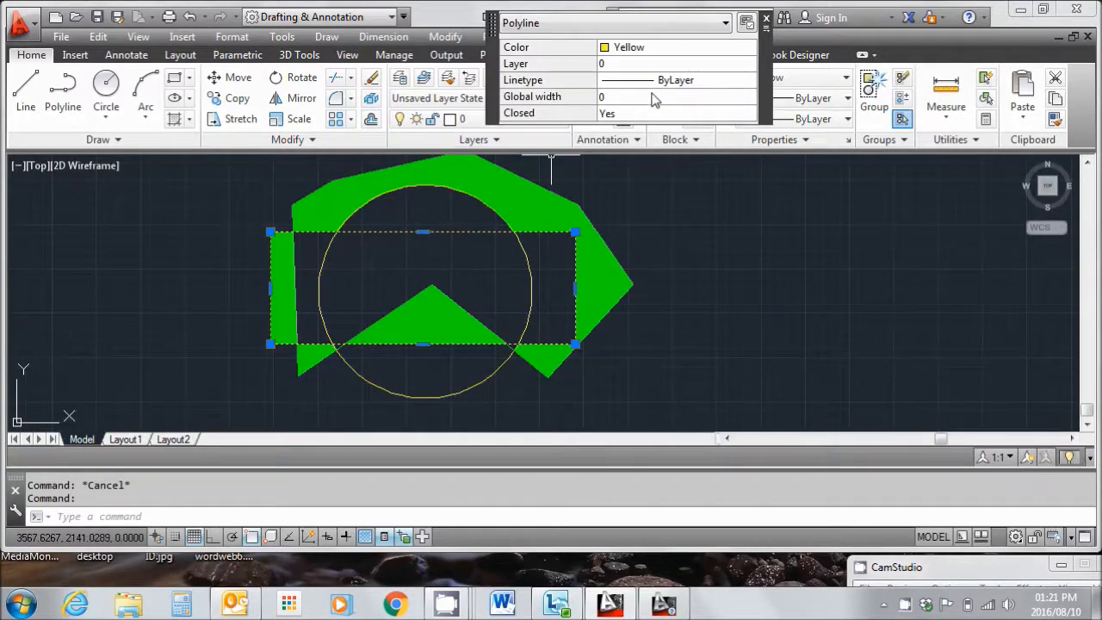
click(746, 69)
click(750, 65)
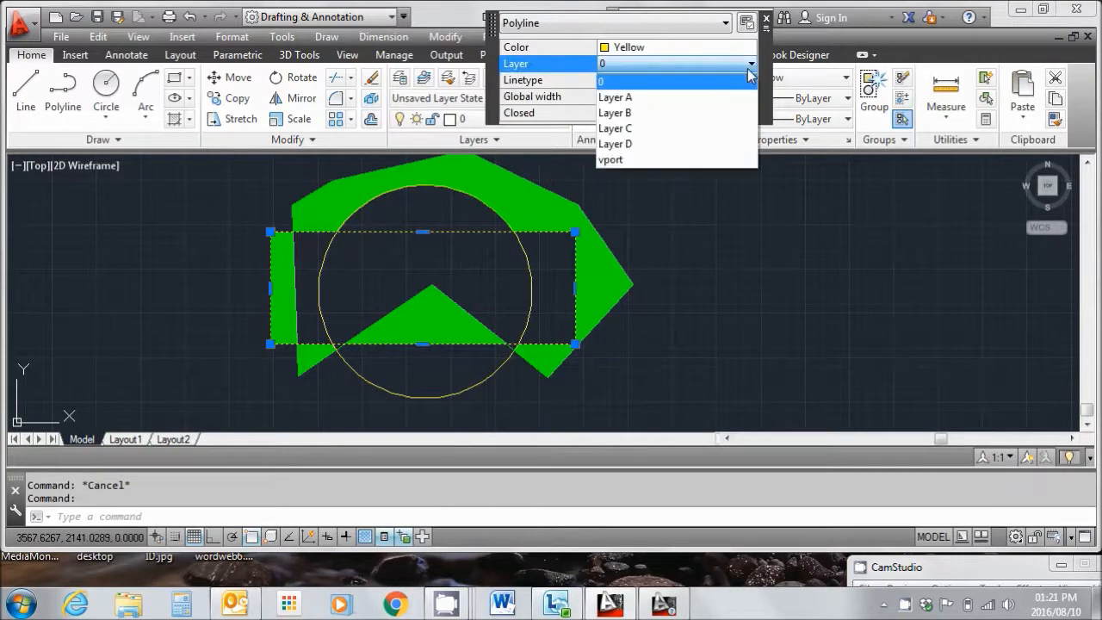
click(653, 144)
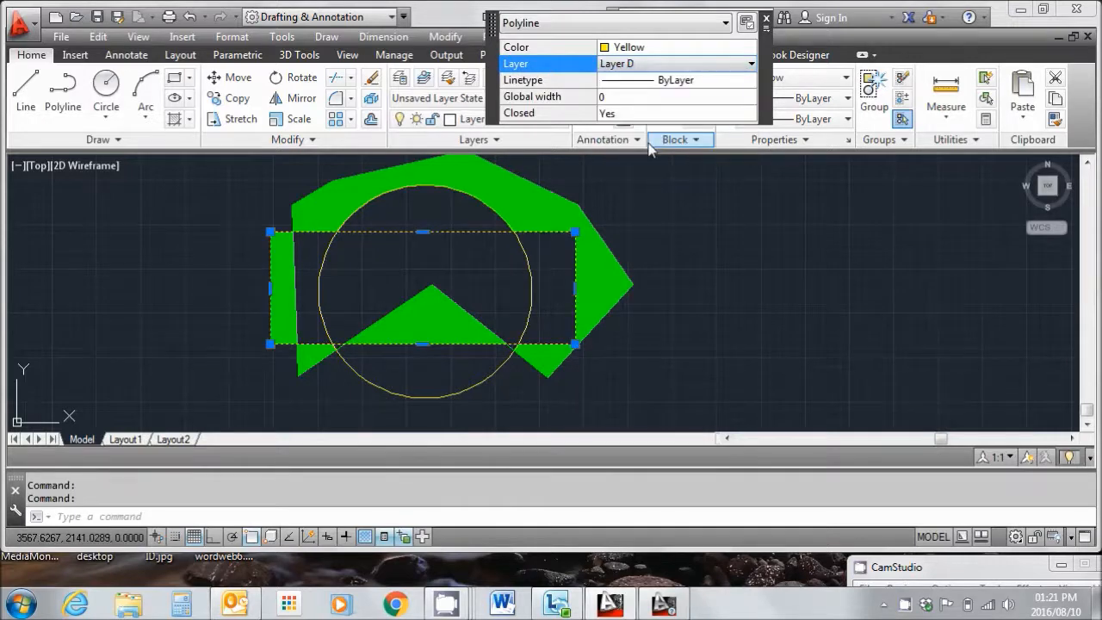
click(766, 19)
key(Escape)
key(Escape)
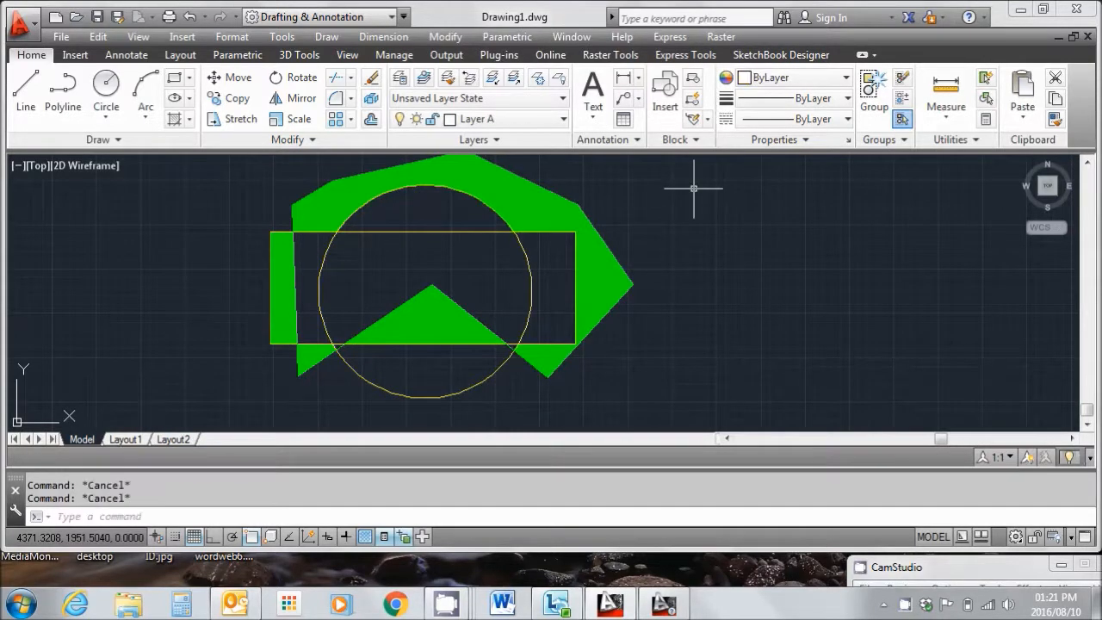
Turn off Layer A even though it is the current layer.
scroll(728, 248, down, 2)
scroll(729, 256, up, 2)
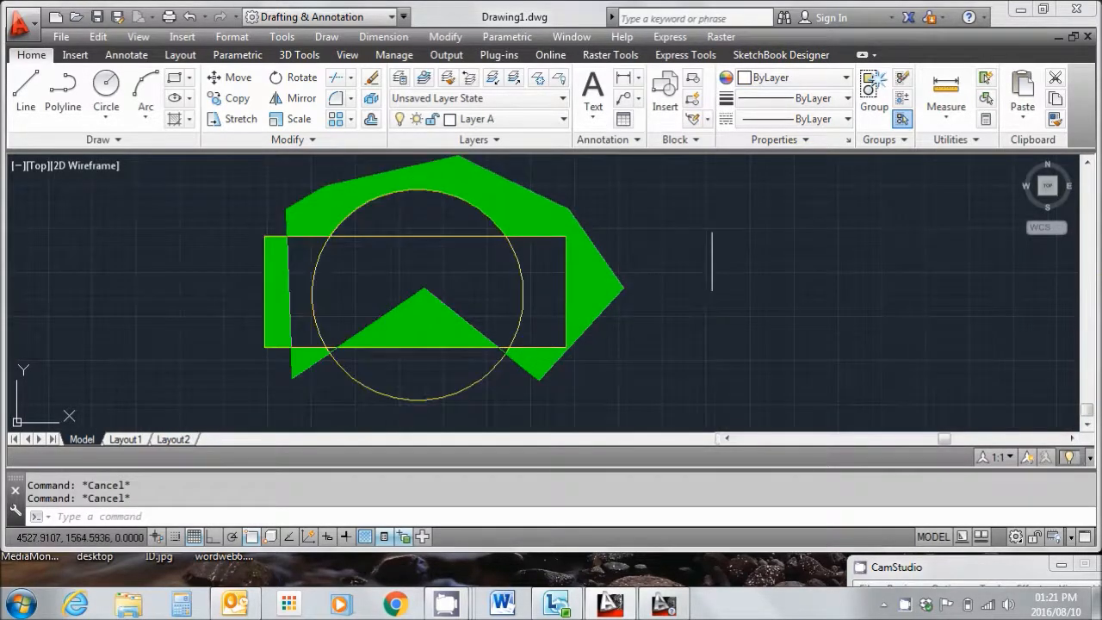
middle_drag(711, 256, 712, 273)
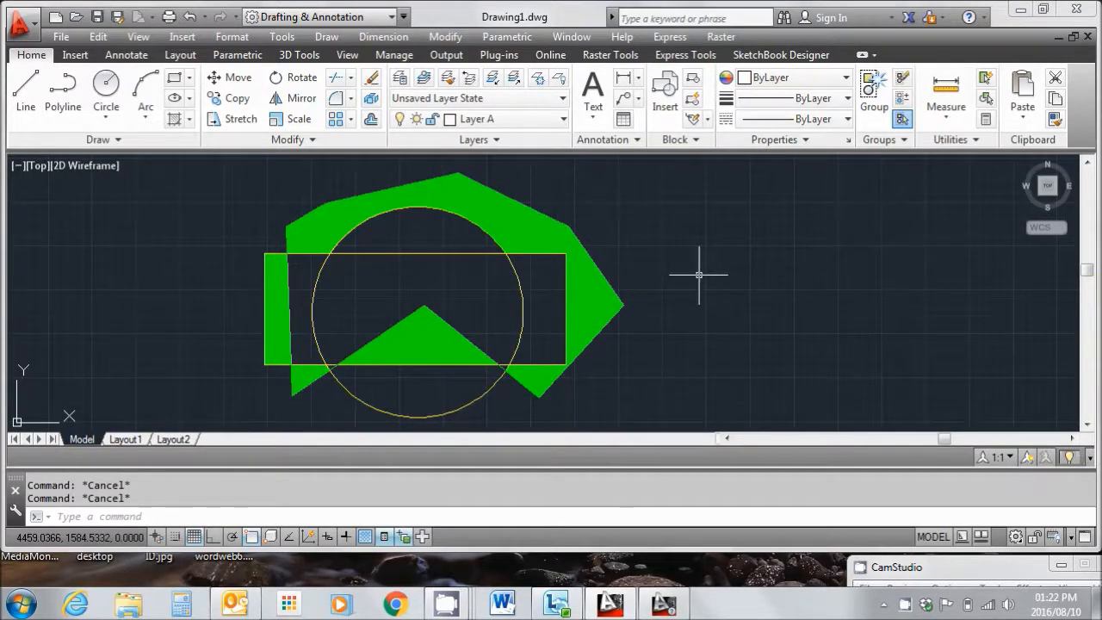
click(564, 120)
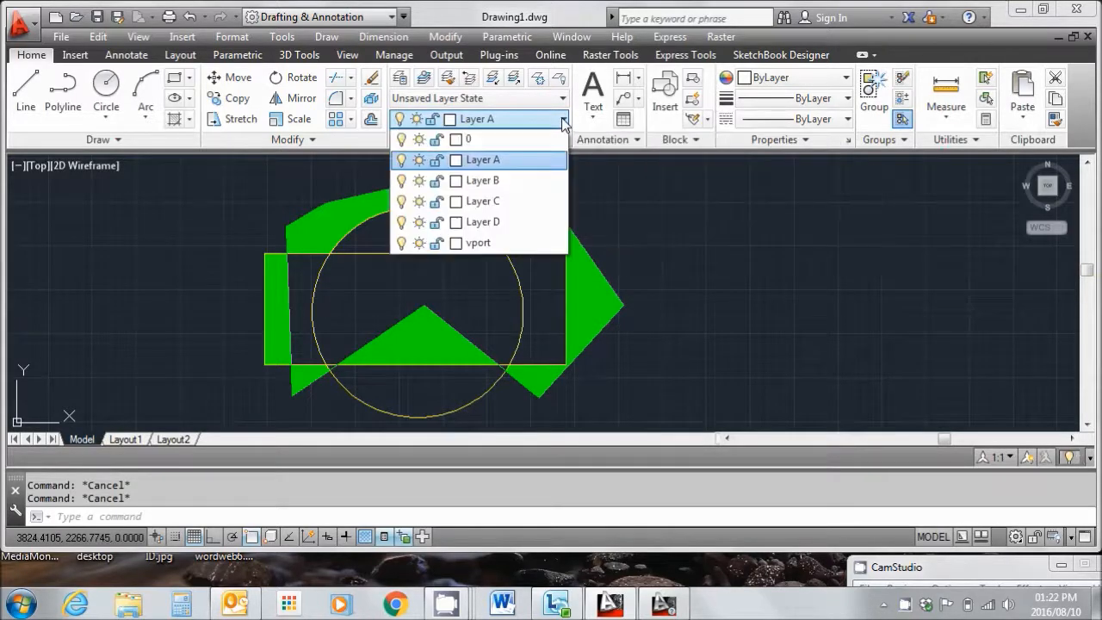
click(402, 161)
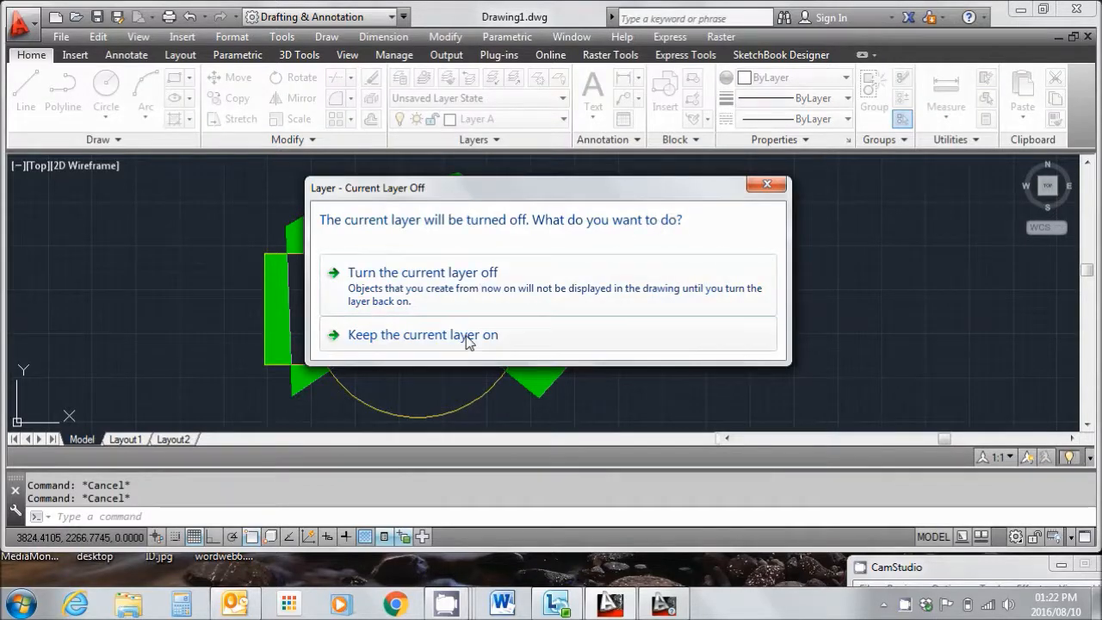
click(475, 290)
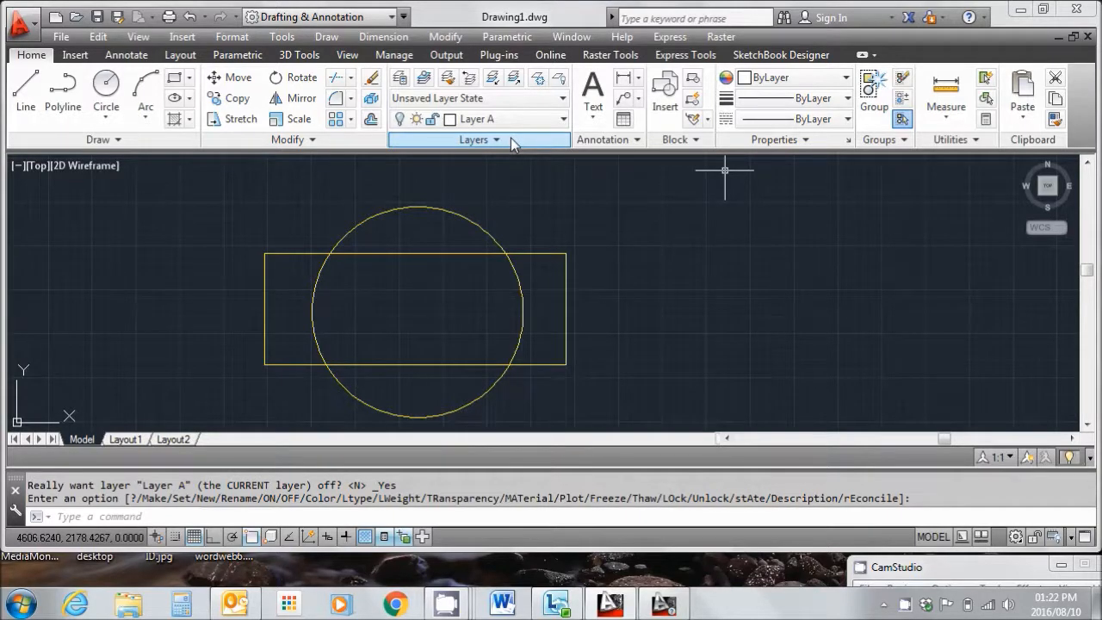
Turn Layer A back on and close the layer list.
click(561, 125)
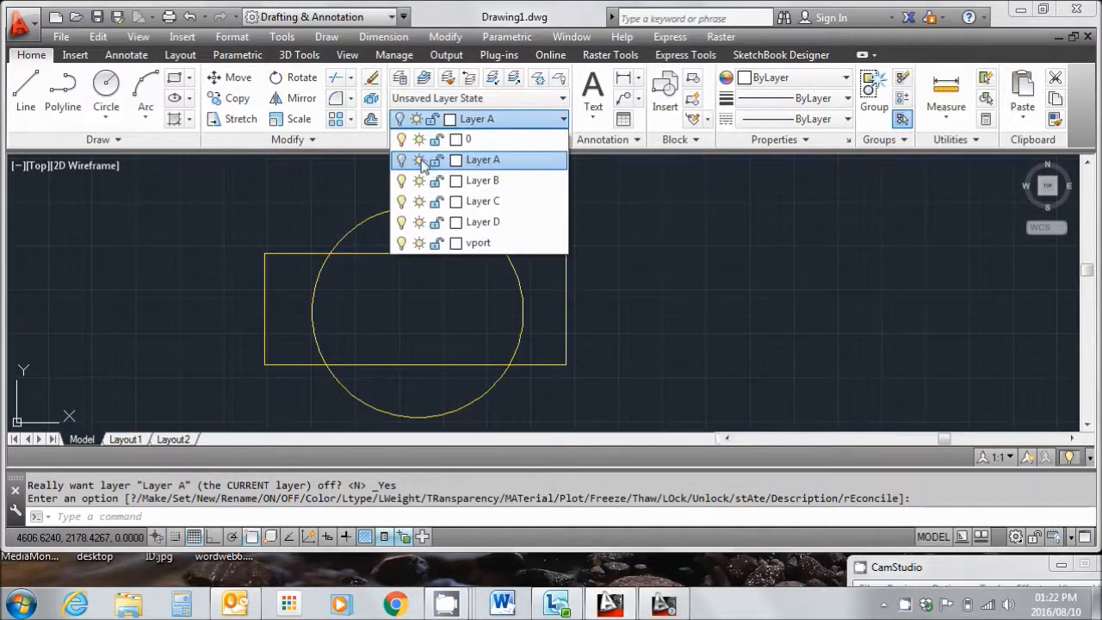
click(401, 159)
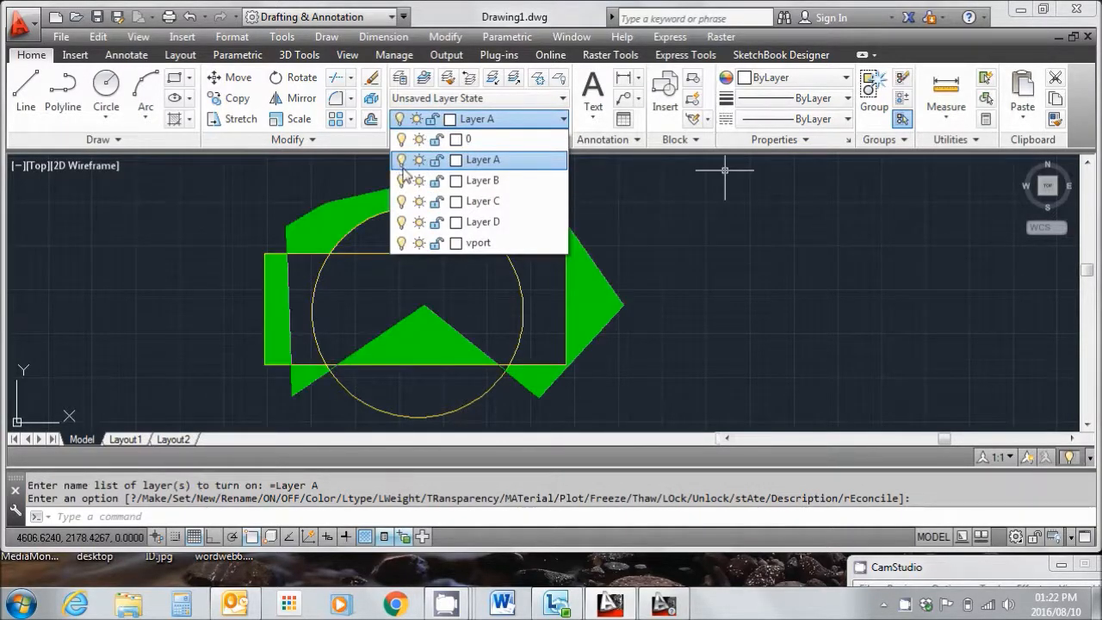
click(704, 275)
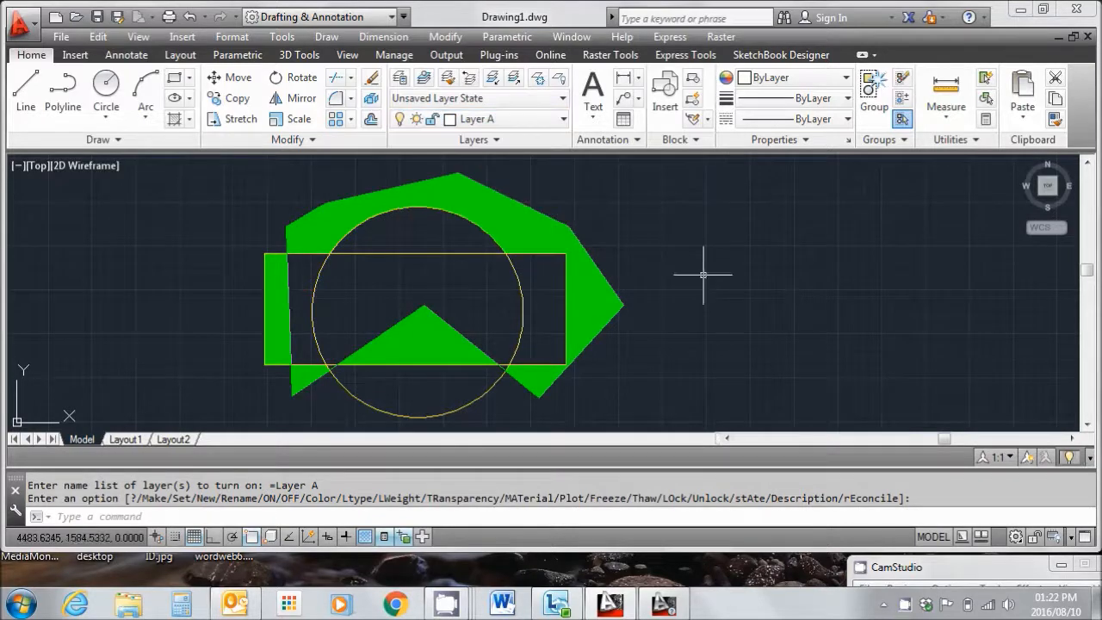
Turn off Layer D, which holds the rectangle, and clear any selection.
click(564, 123)
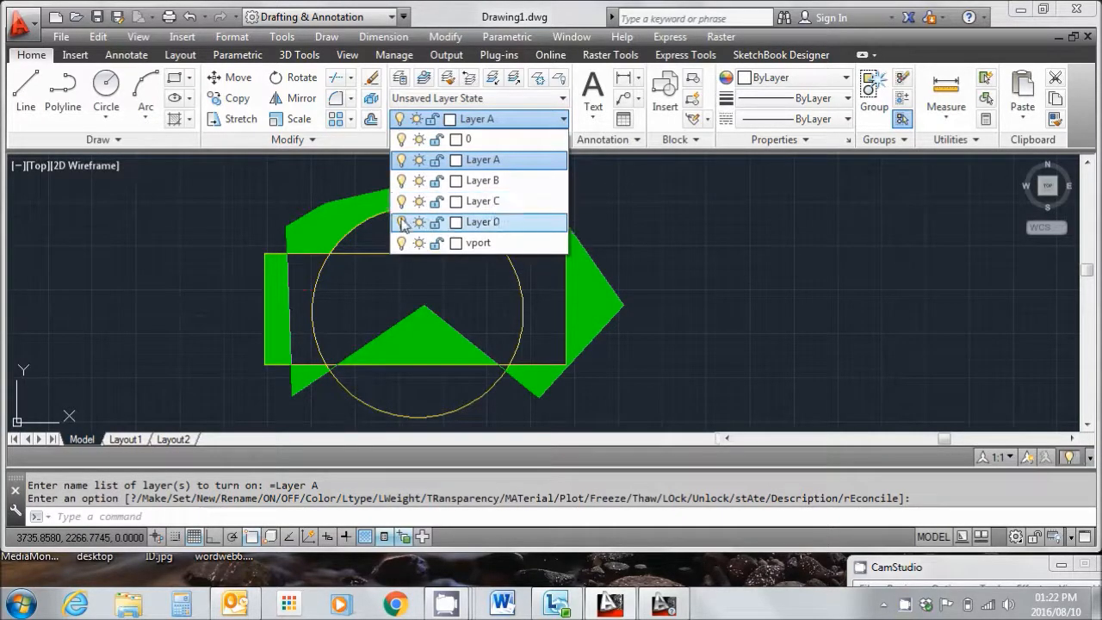
click(401, 223)
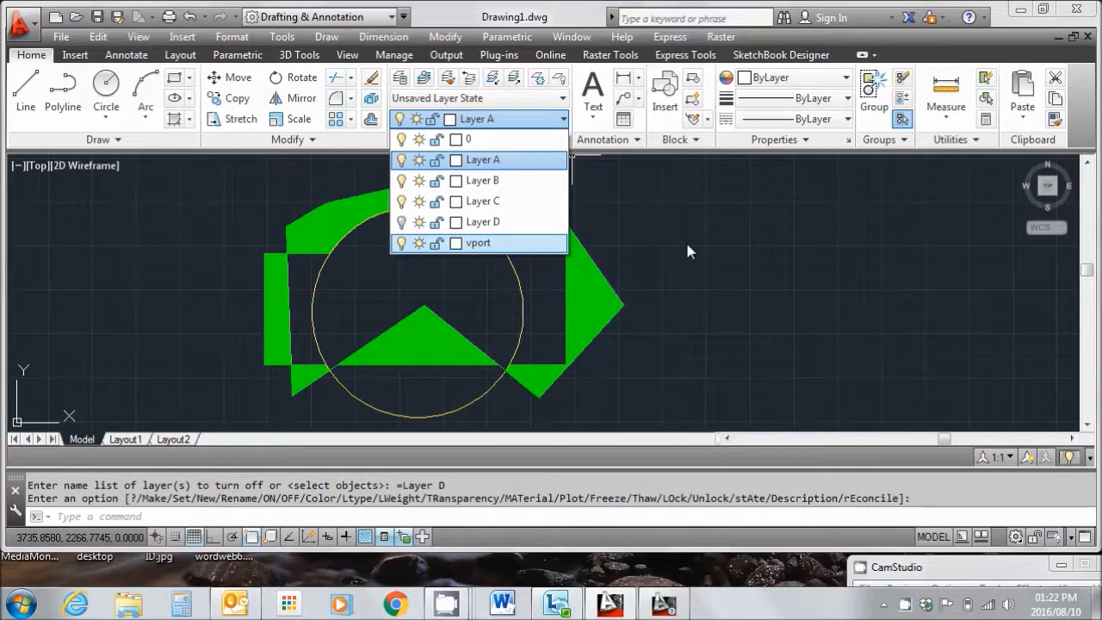
click(689, 246)
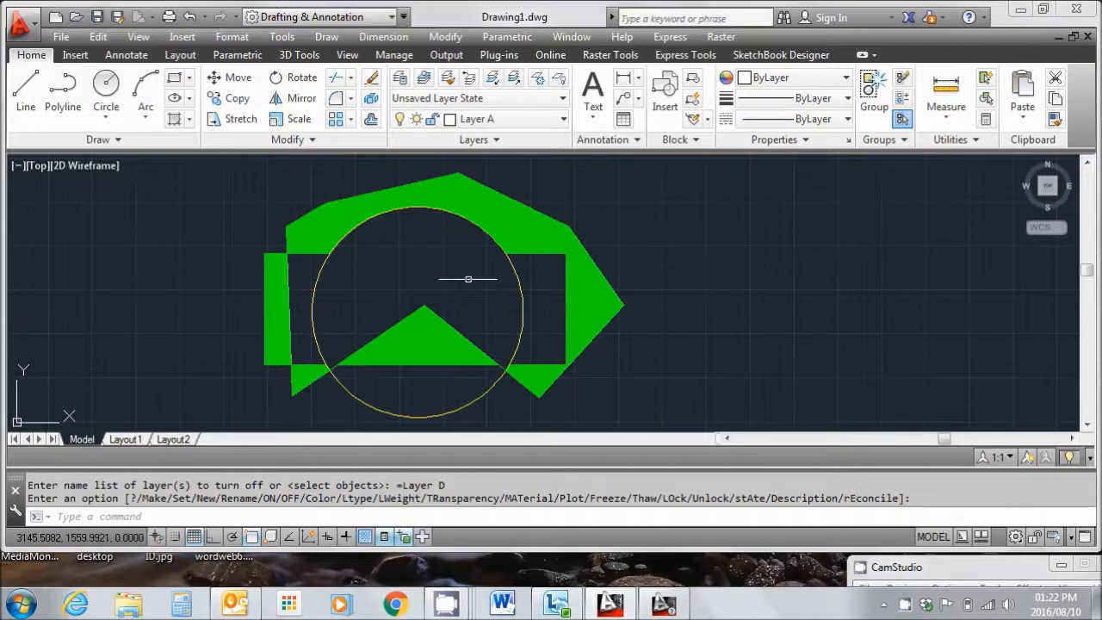
key(Escape)
Select the yellow circle to check its layer, turn off Layer B, and dismiss the e-mail notification.
click(515, 264)
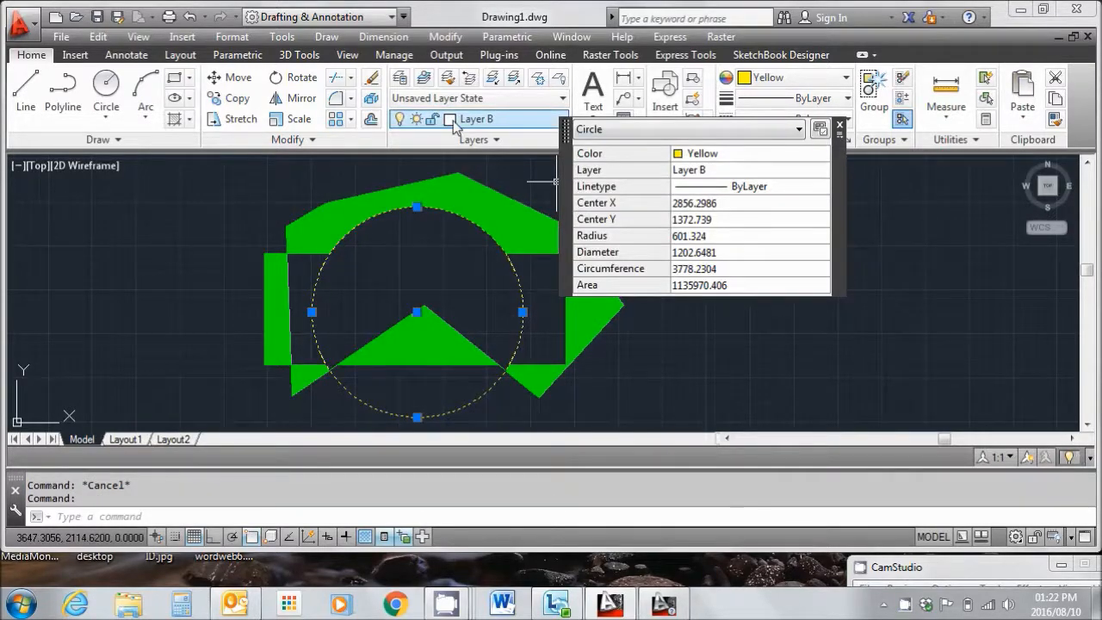
click(422, 121)
click(402, 180)
click(715, 286)
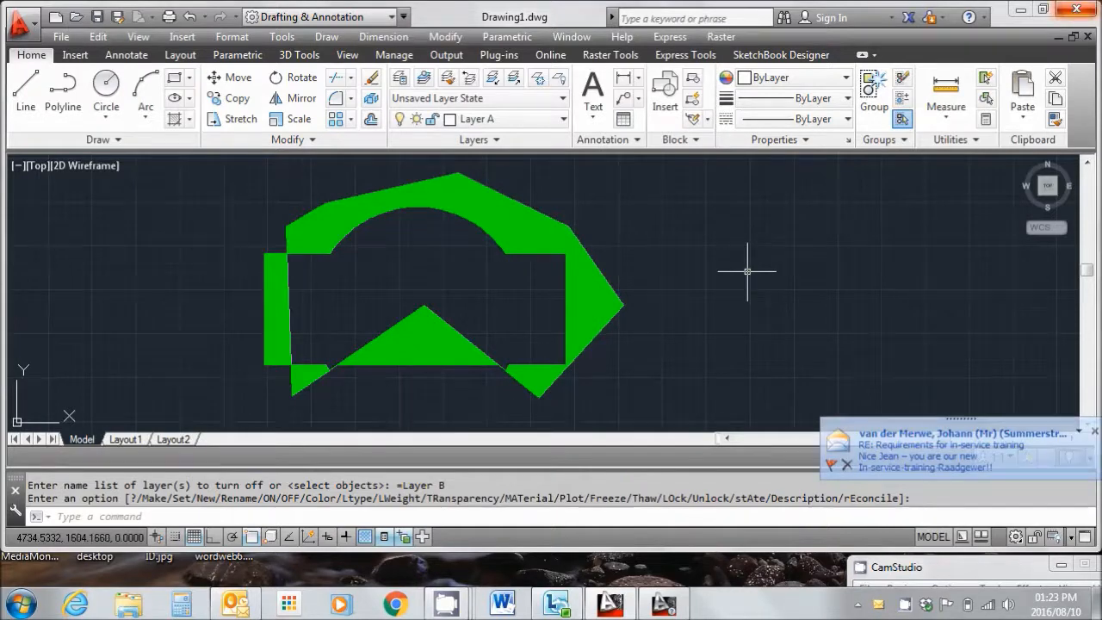
click(1094, 432)
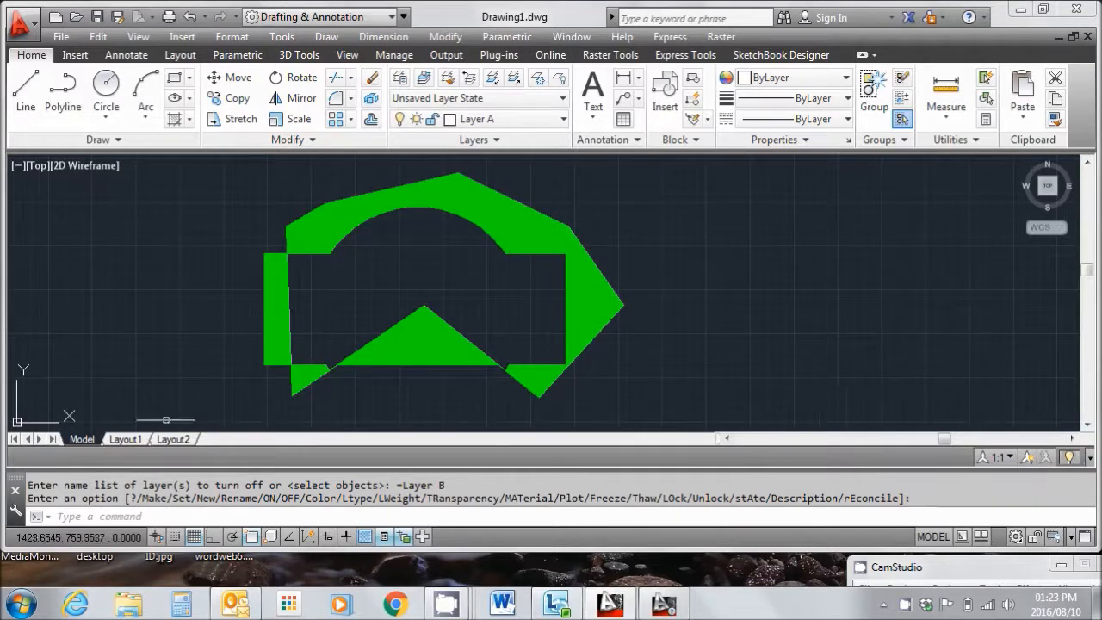
Switch to Layout1 and stretch the viewport's two upper corners outward, close to the dashed printable margin.
click(125, 439)
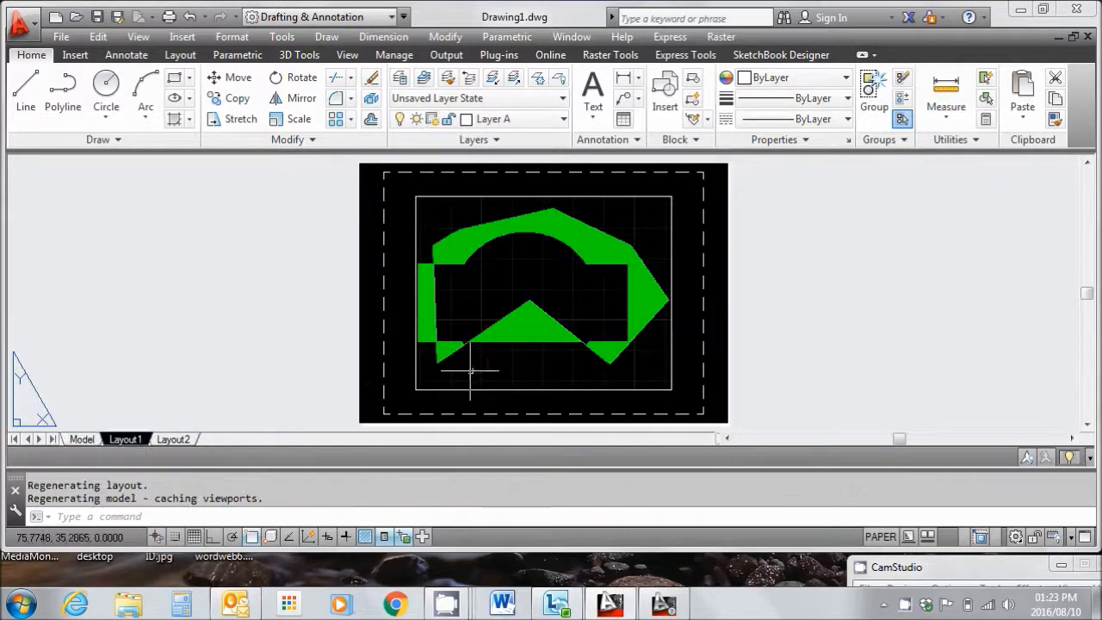
click(629, 197)
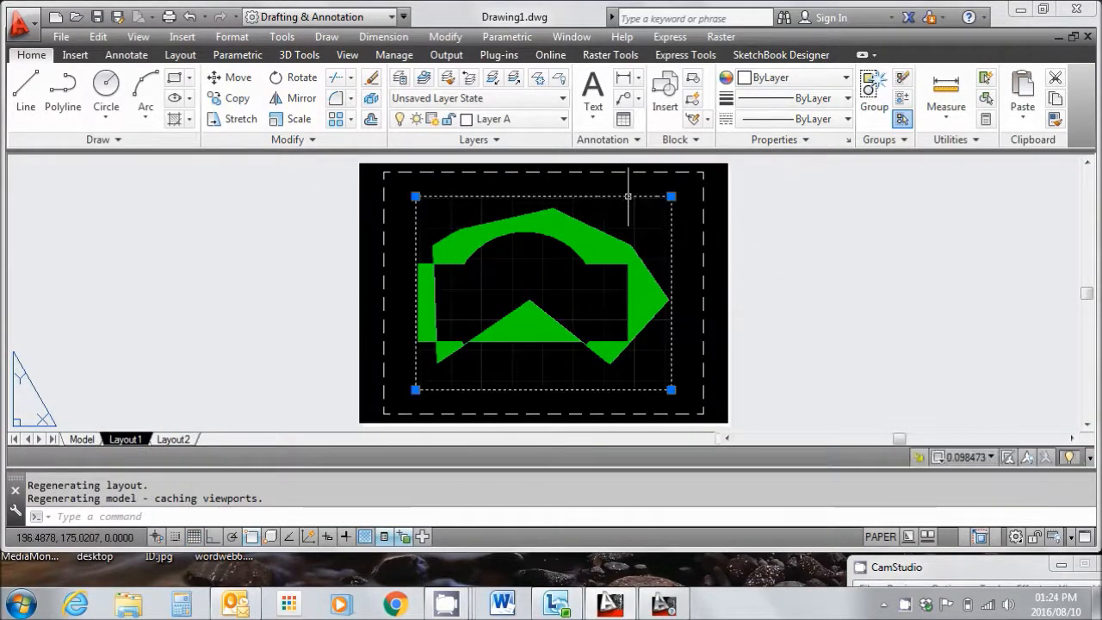
click(671, 196)
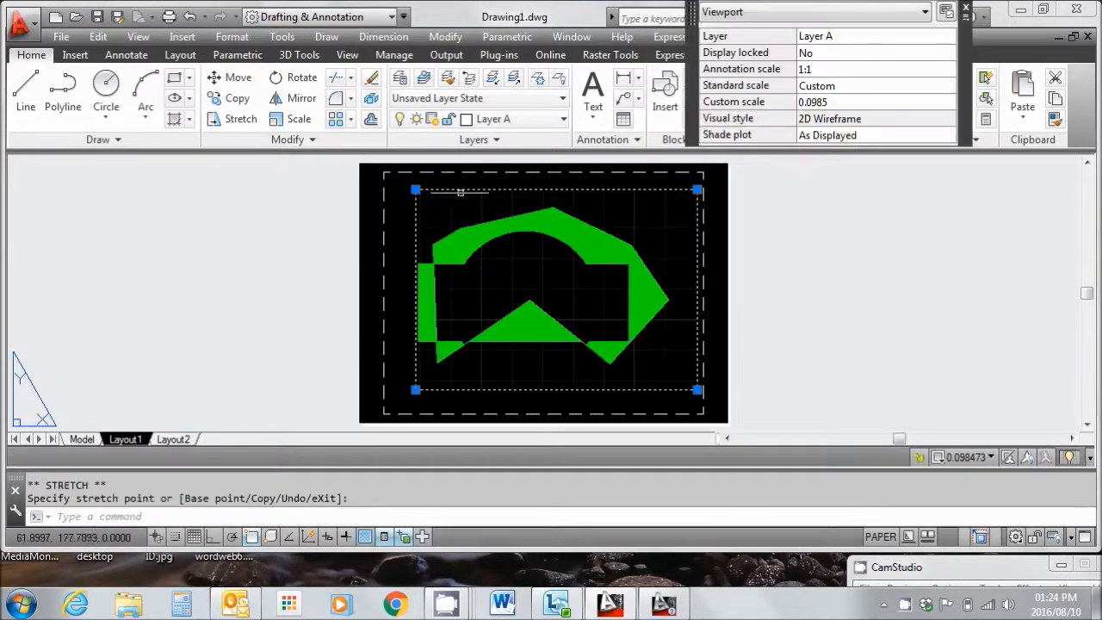
click(416, 190)
click(397, 184)
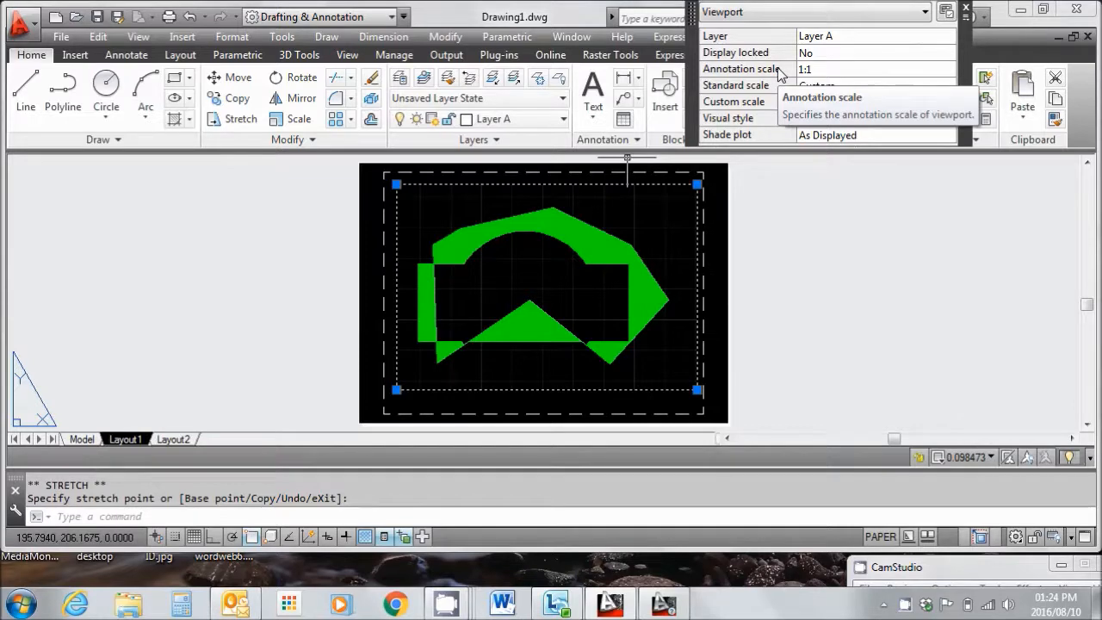
Move the selected viewport to the vport layer and close its quick properties.
click(896, 38)
click(915, 42)
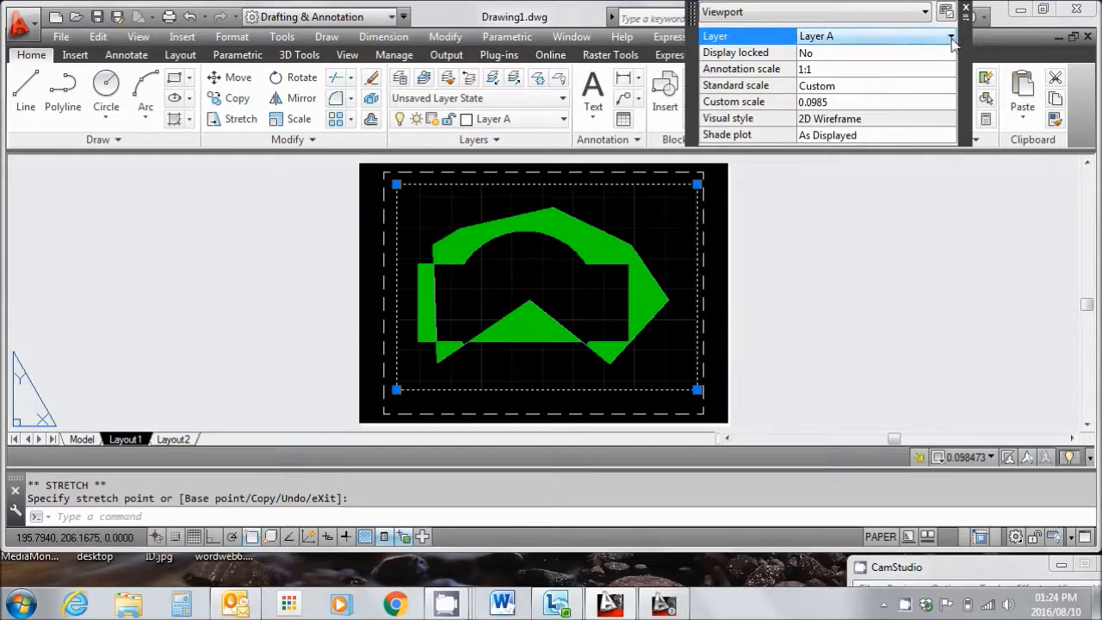
click(844, 133)
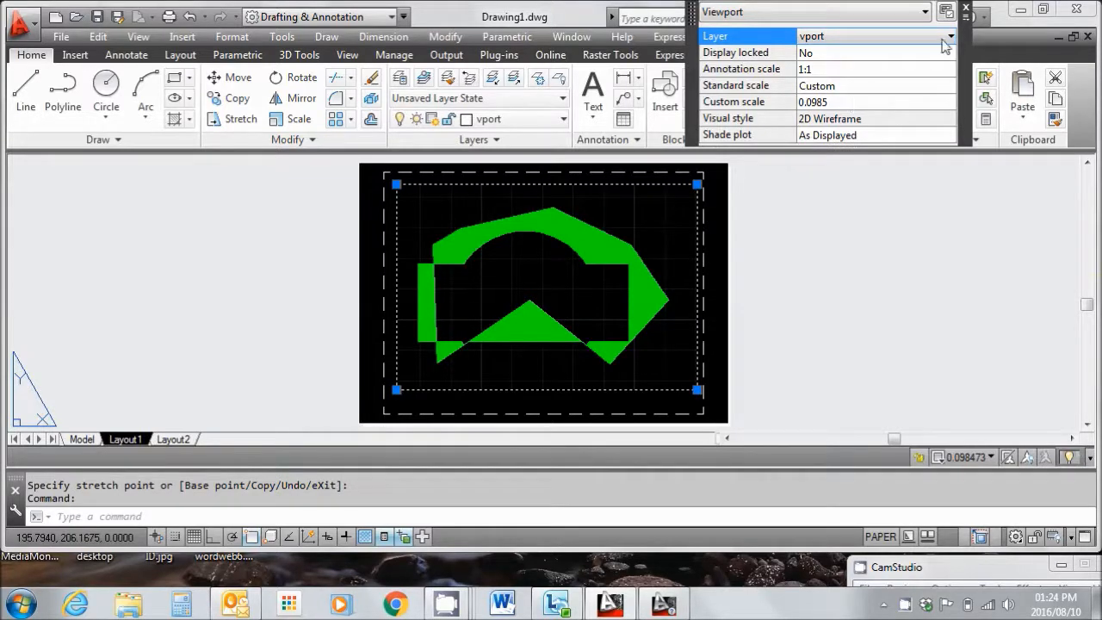
click(966, 11)
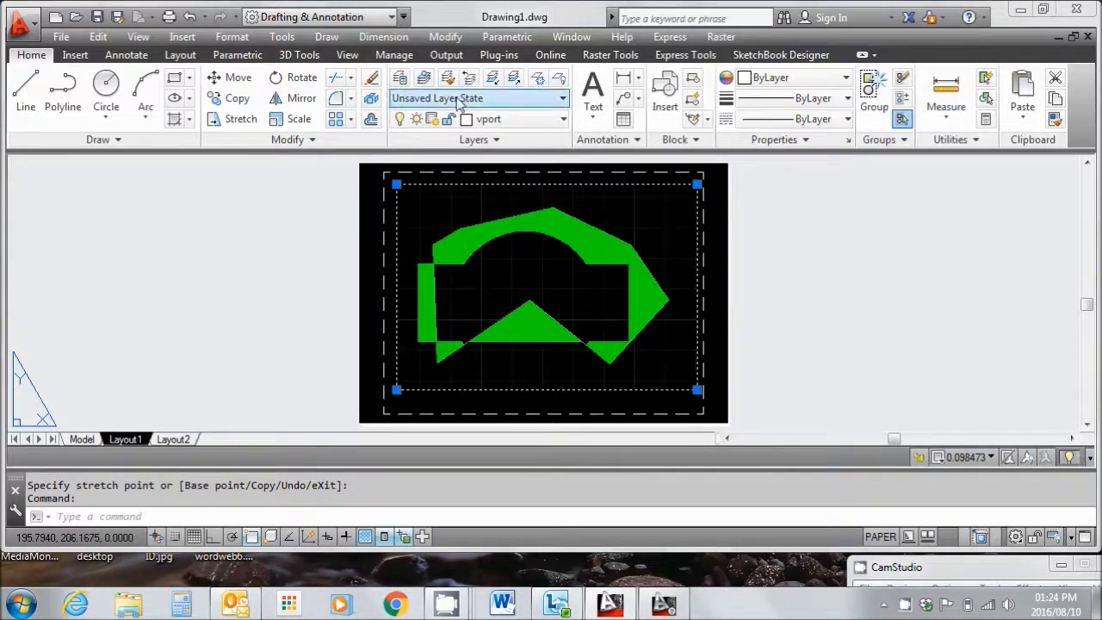
Check the vport layer's plot setting in the layer properties and close them.
click(564, 118)
click(500, 159)
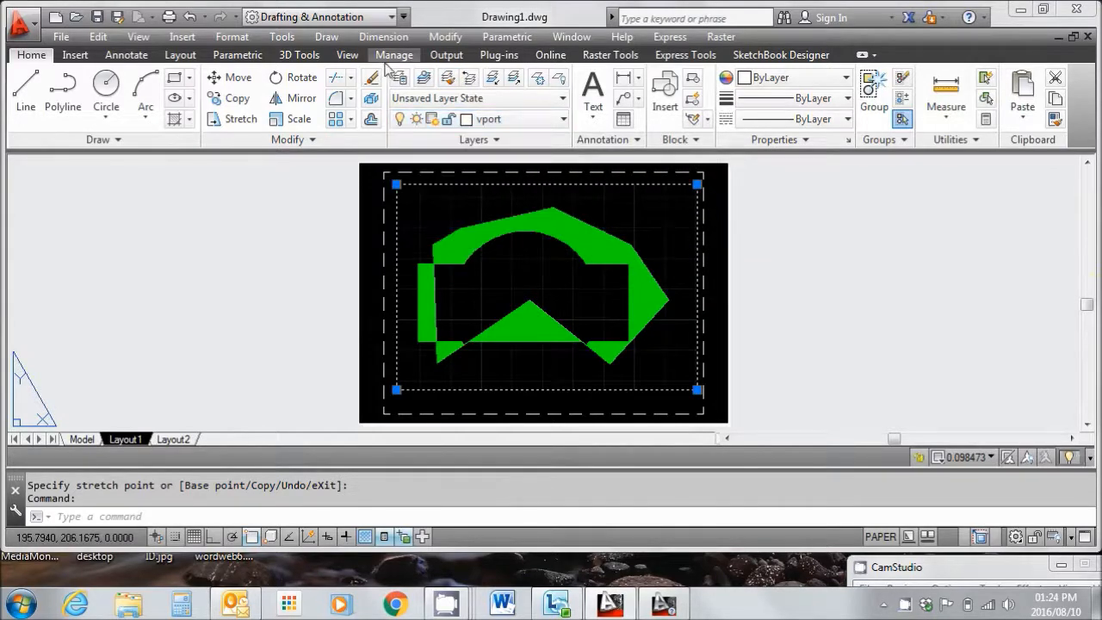
click(400, 78)
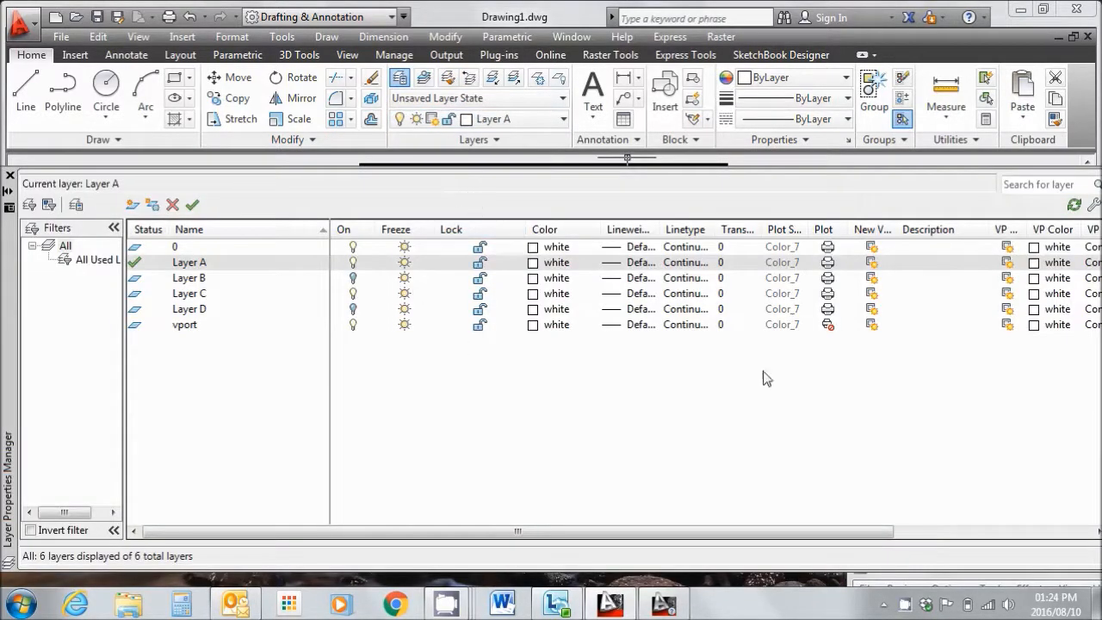
click(828, 326)
click(10, 176)
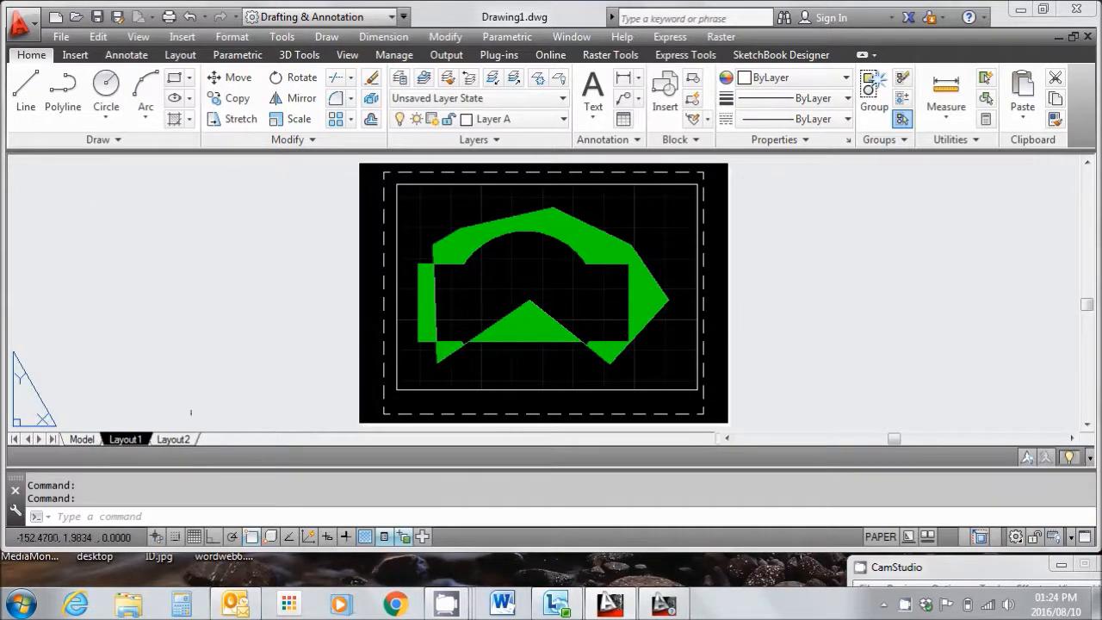
Open the page setup of Layout1 for modification and set the plot style table to NMMUS4PROJ.ctb.
right_click(143, 440)
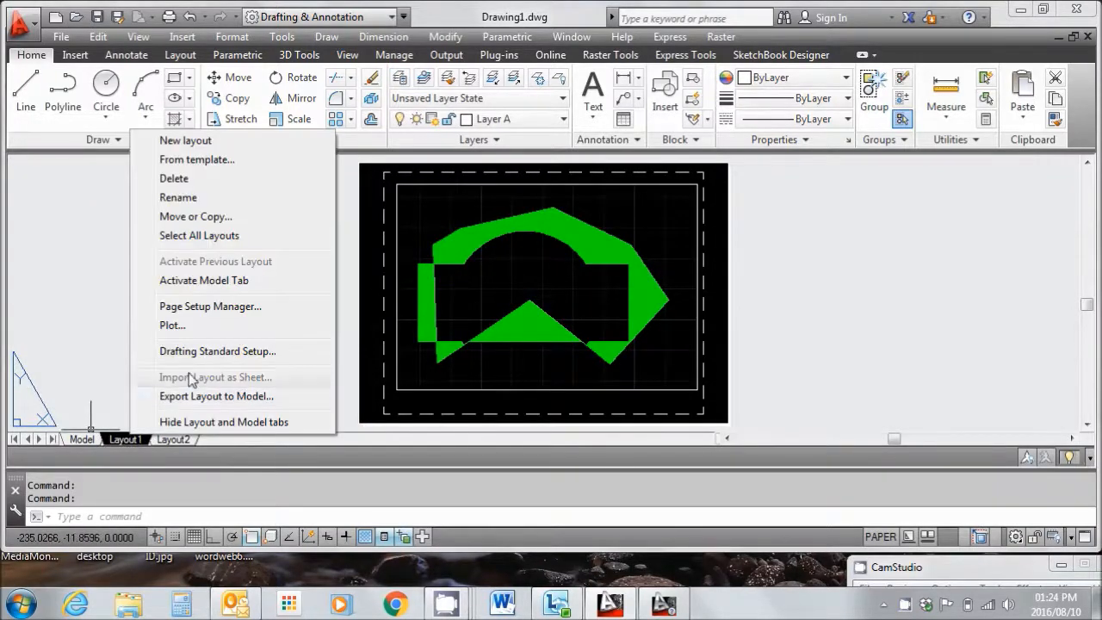
click(220, 310)
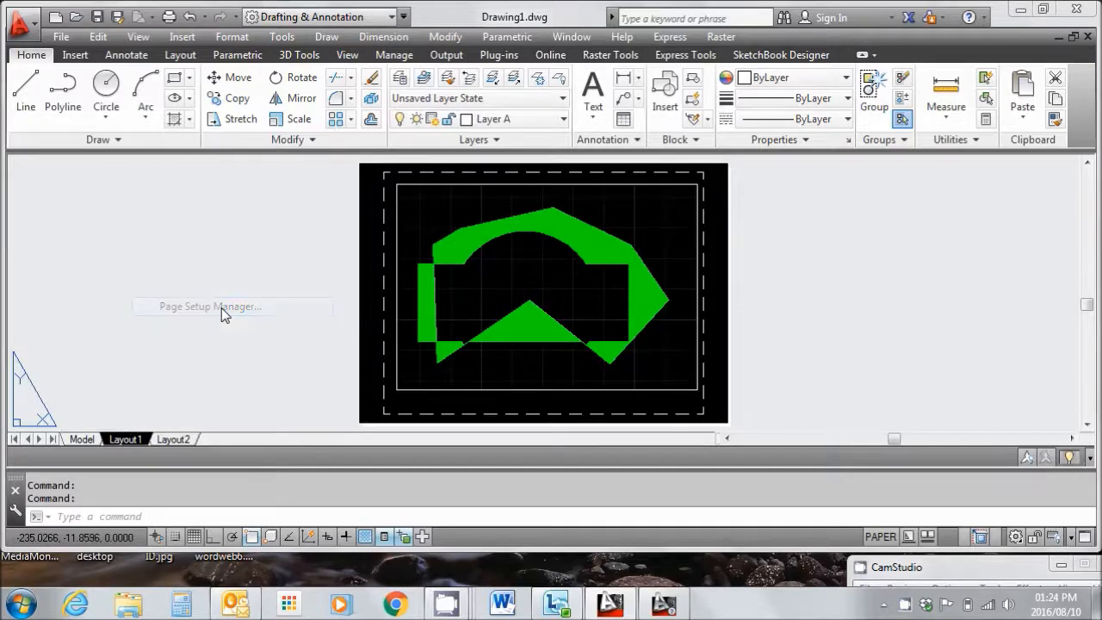
click(684, 256)
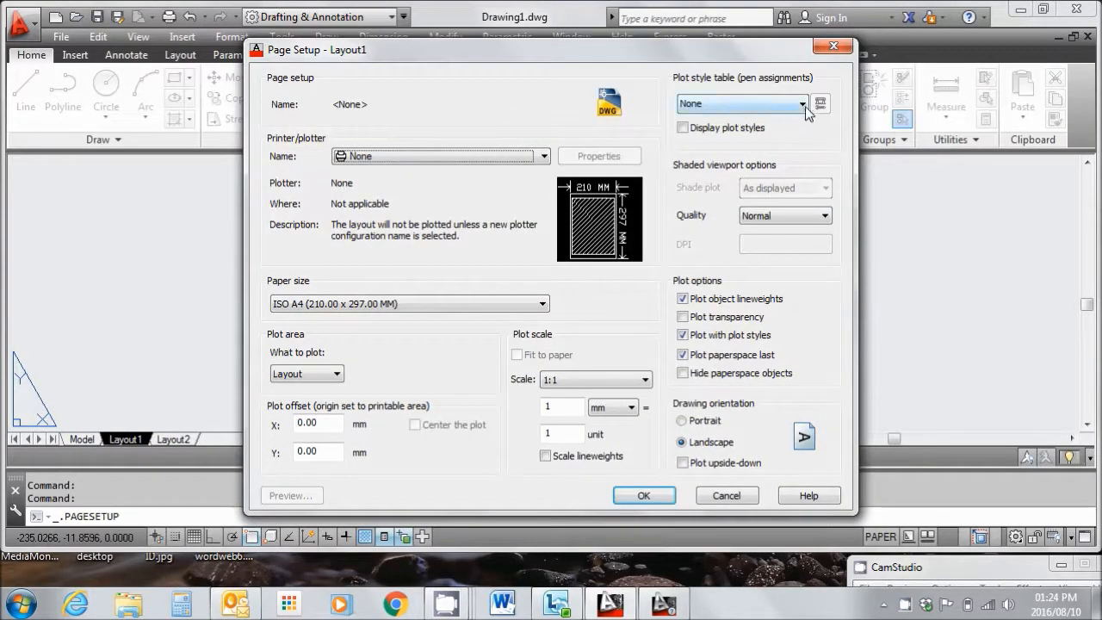
click(803, 104)
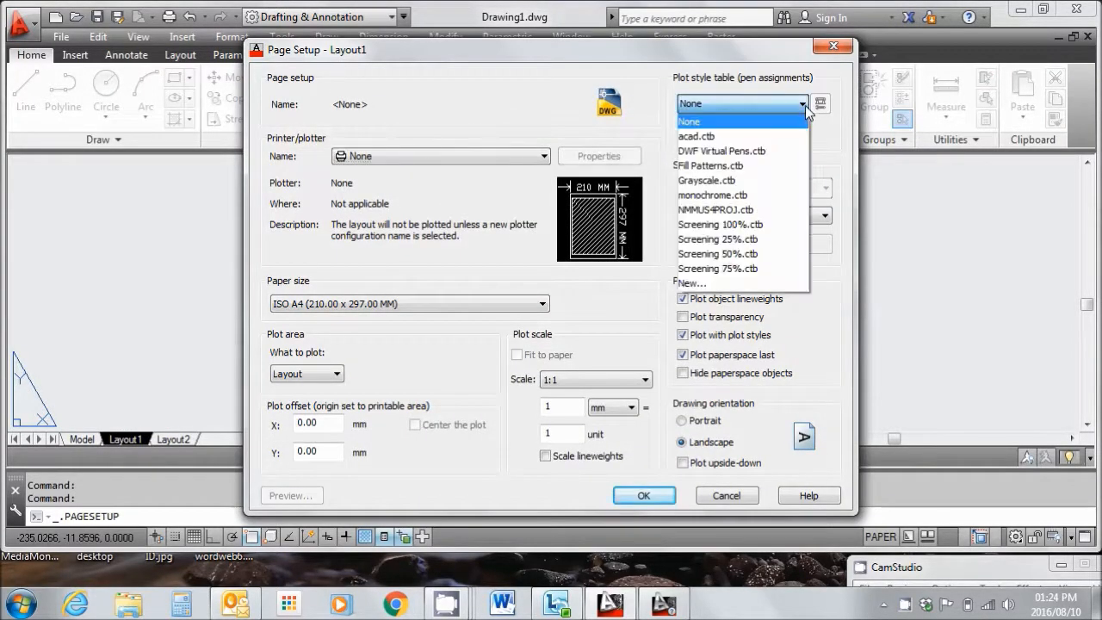
click(753, 212)
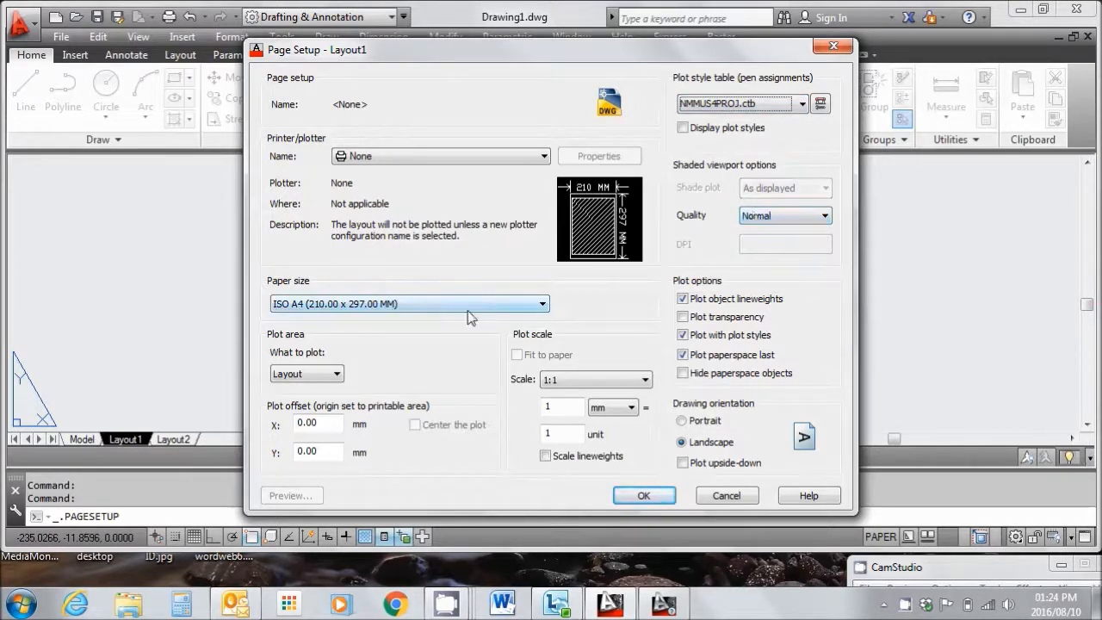
Set the printer/plotter of Layout1 to DWG To PDF.pc3.
click(540, 157)
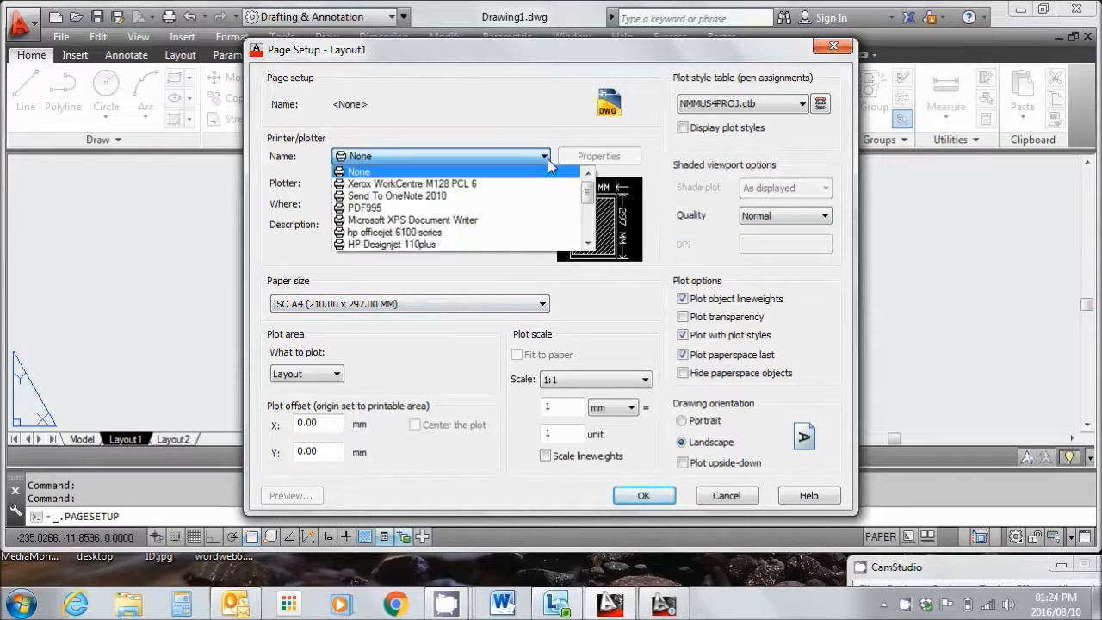
scroll(588, 207, down, 1)
drag(588, 205, 587, 220)
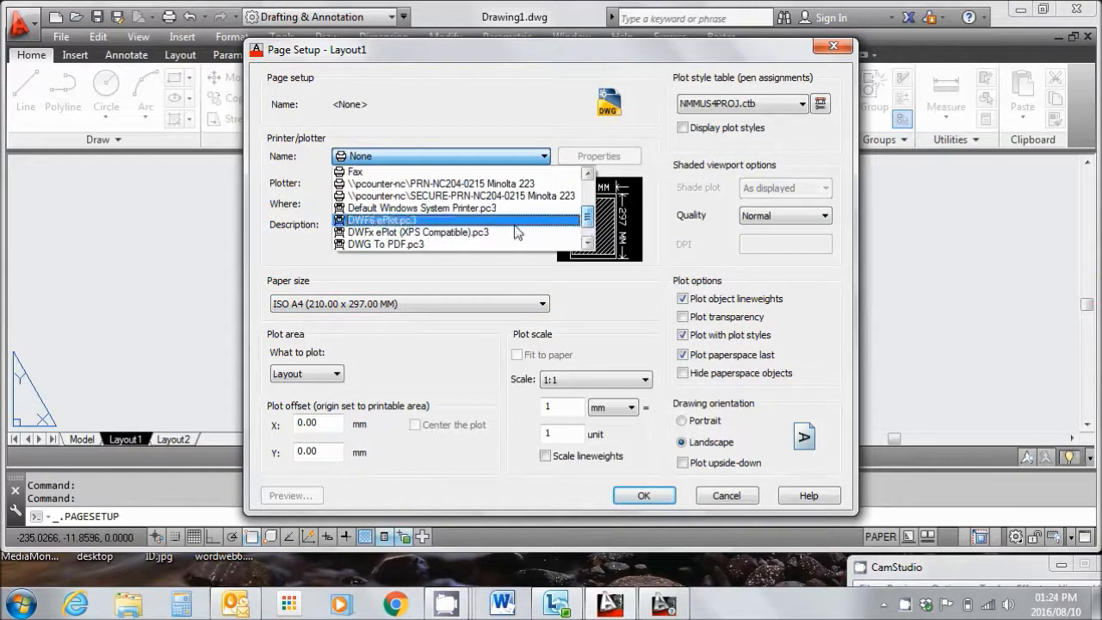
click(437, 245)
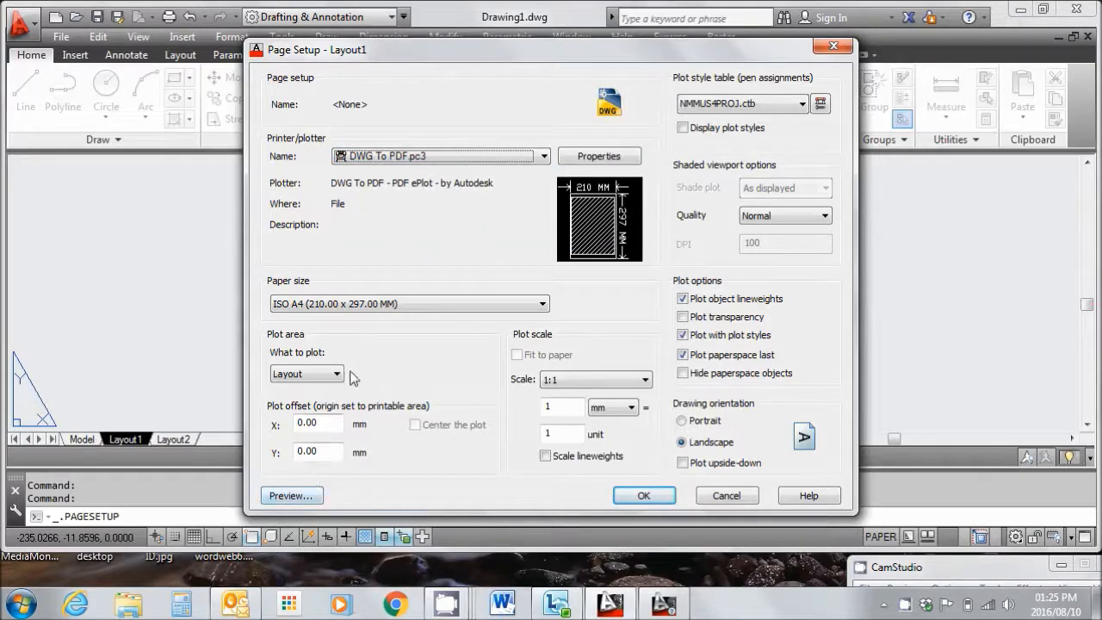
Preview the plot of Layout1, examine the viewport border area up close, and exit the preview.
click(292, 496)
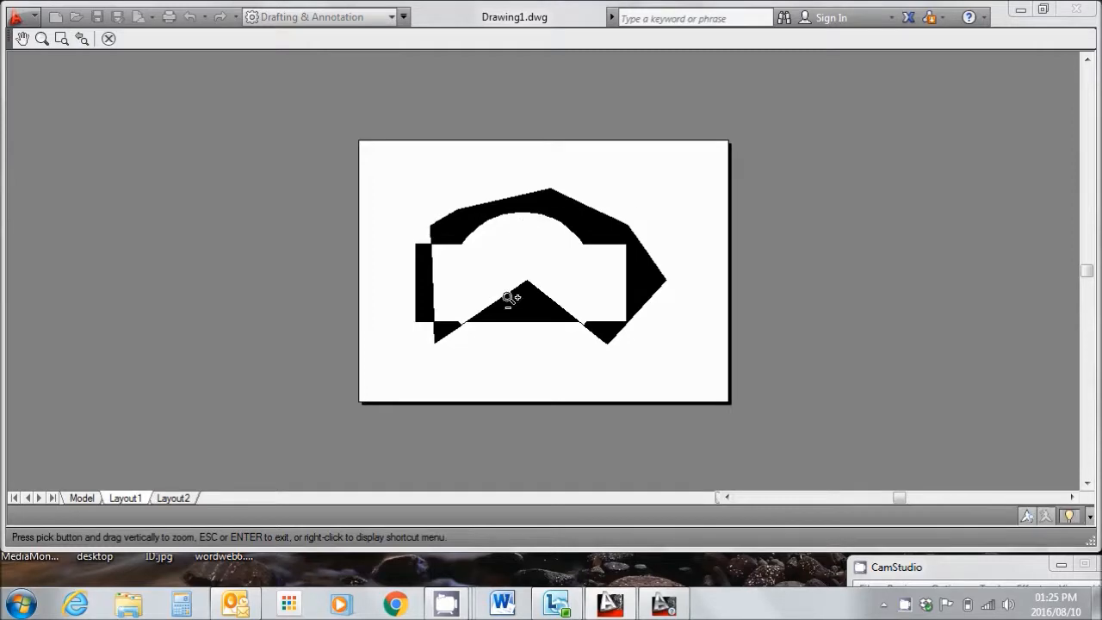
scroll(680, 323, up, 2)
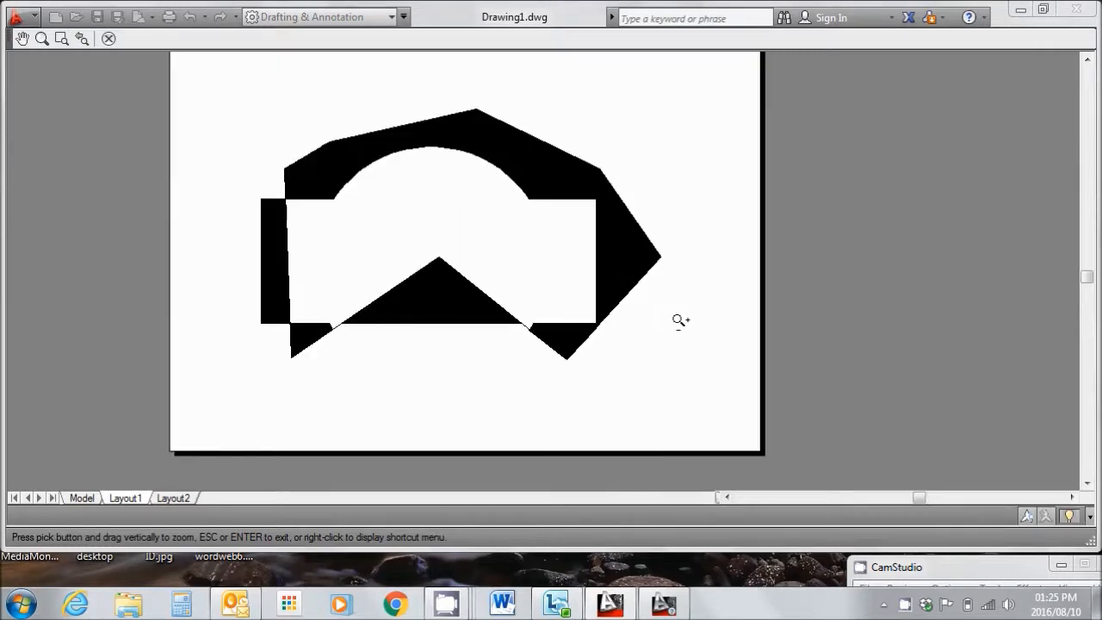
right_click(680, 320)
click(701, 318)
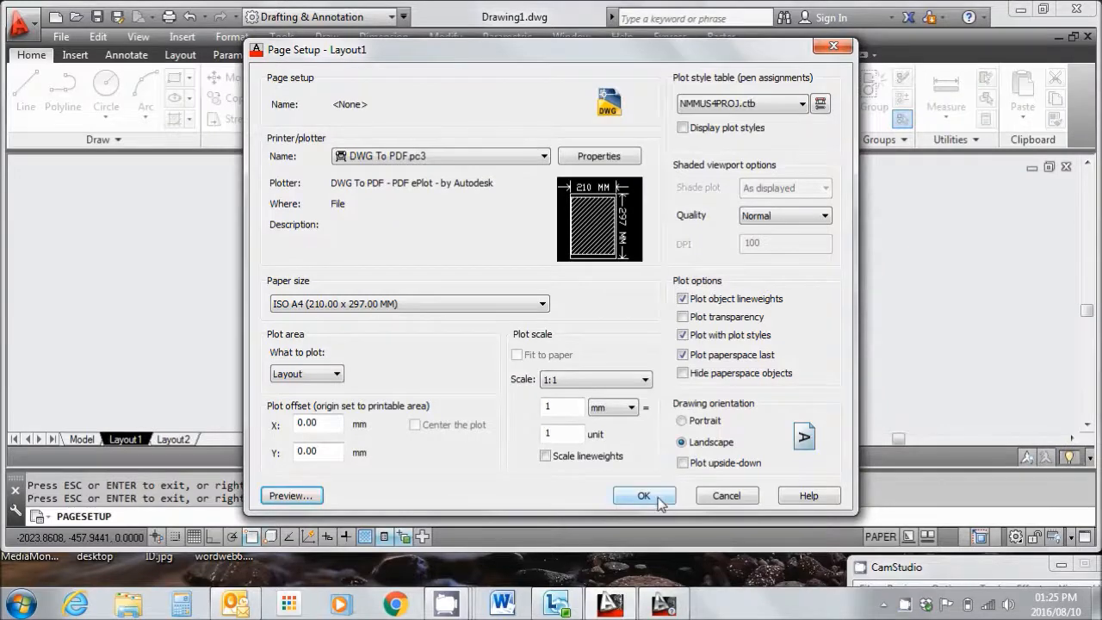
Accept the page setup of Layout1 and draw a rectangle just inside the viewport border, enclosing the green shapes.
click(646, 494)
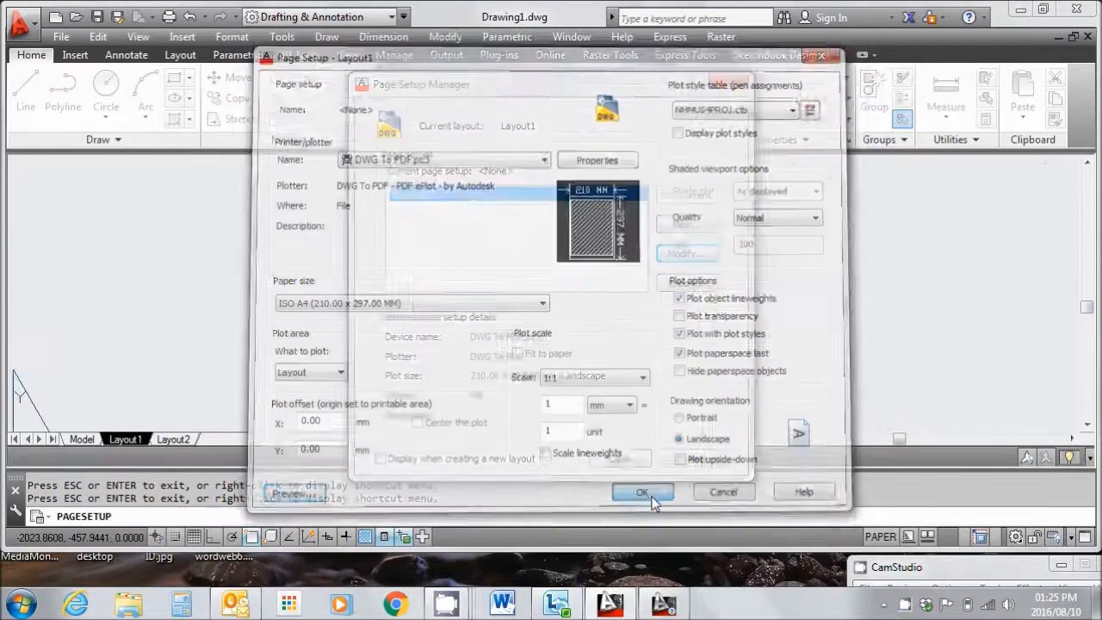
click(639, 456)
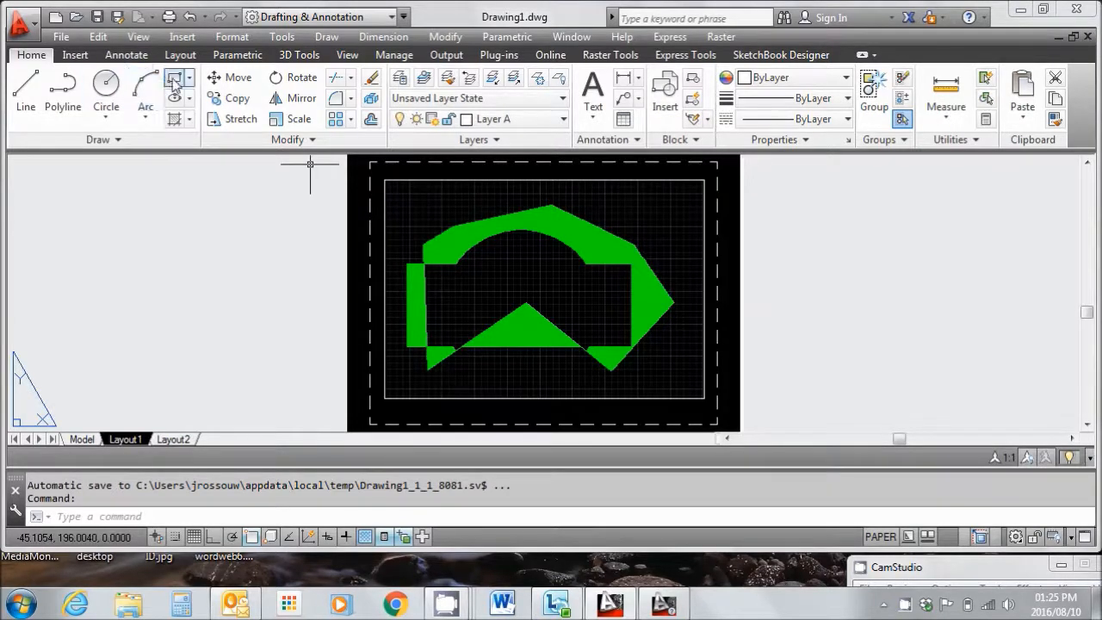
click(174, 80)
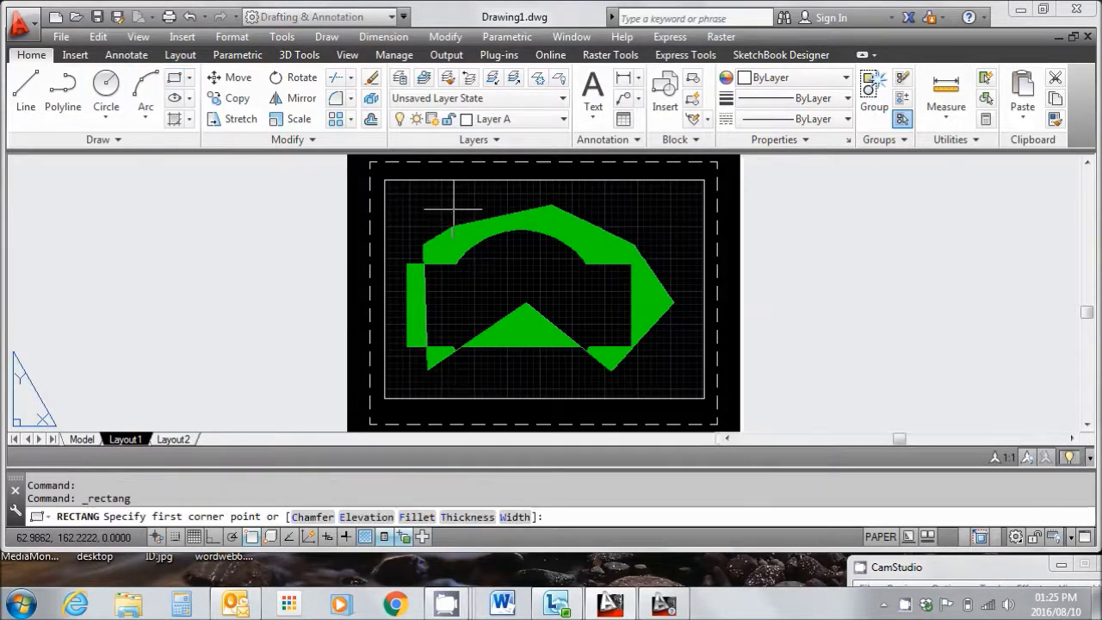
click(395, 200)
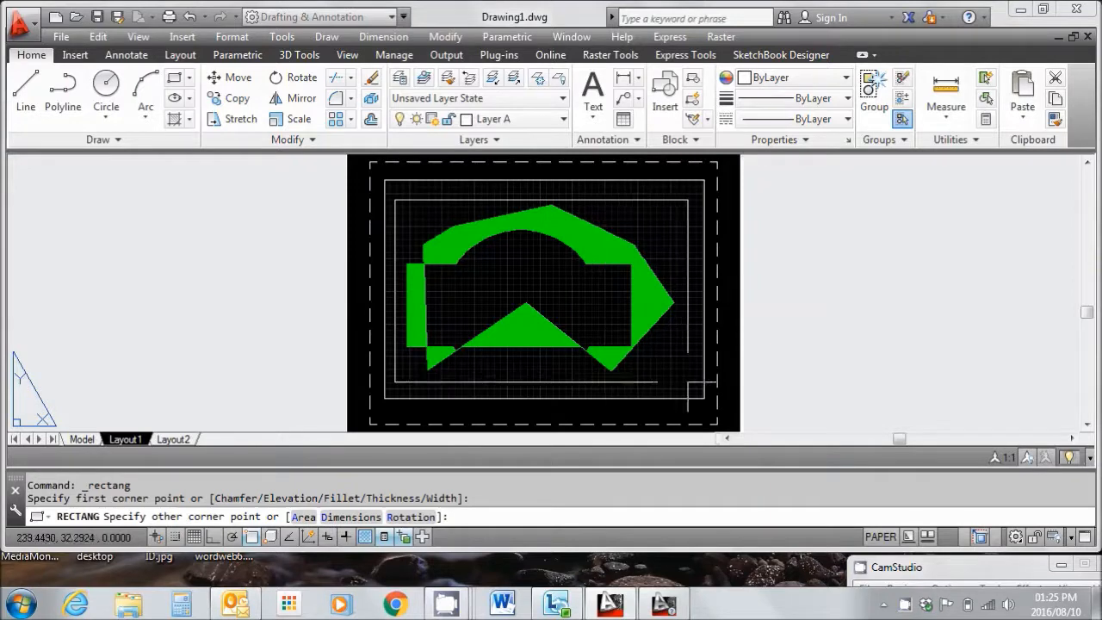
click(688, 382)
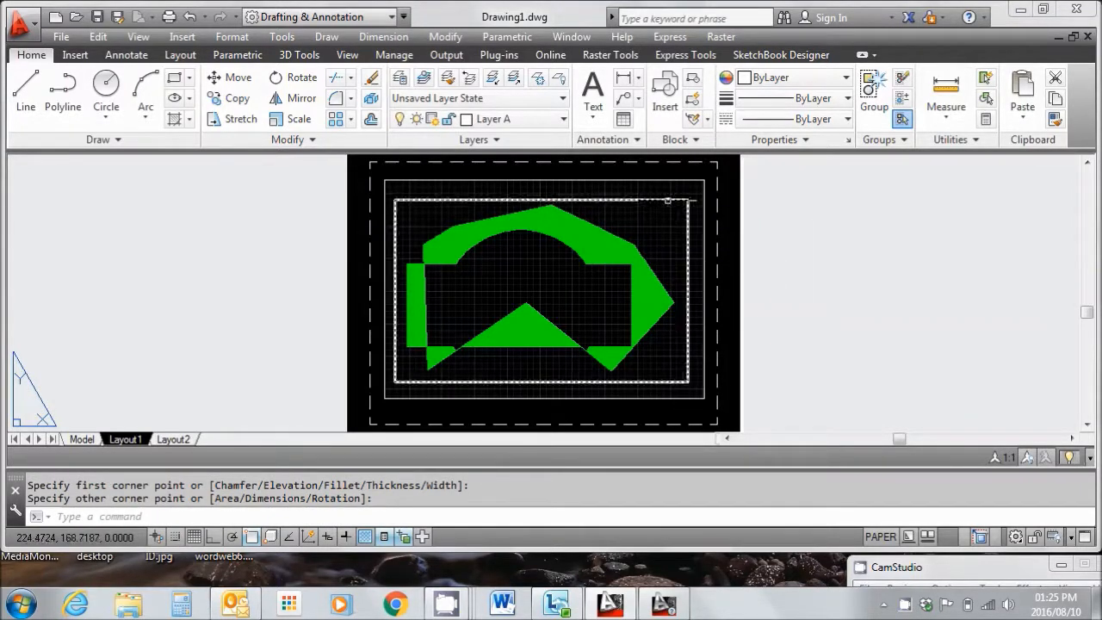
mouse_move(668, 200)
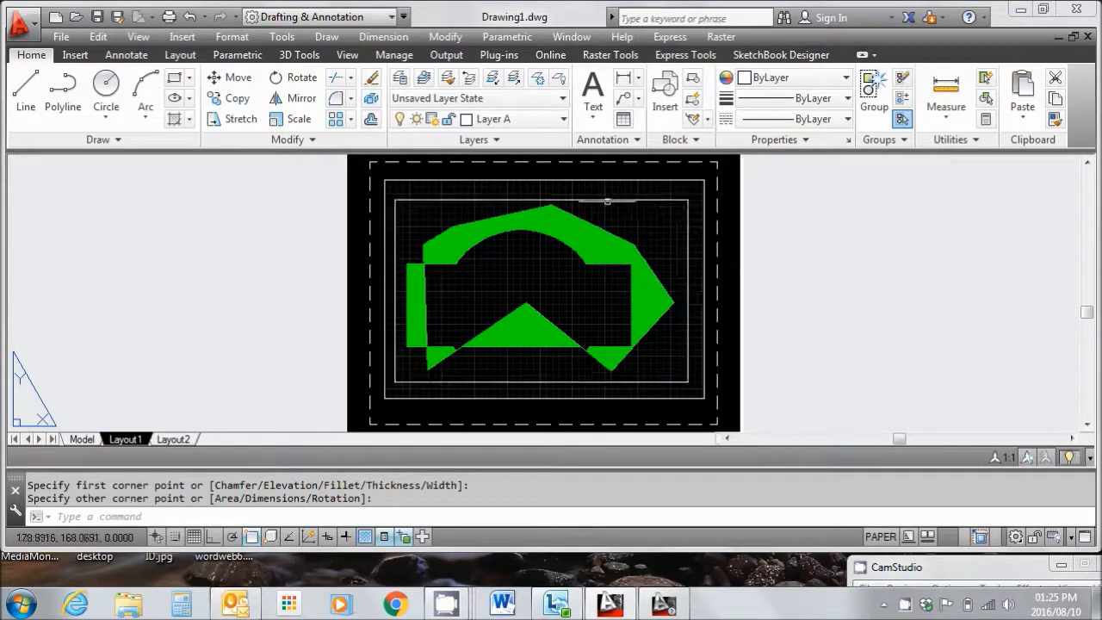
Preview the plot of Layout1 to compare the new rectangle with the viewport border, and leave without plotting.
click(168, 16)
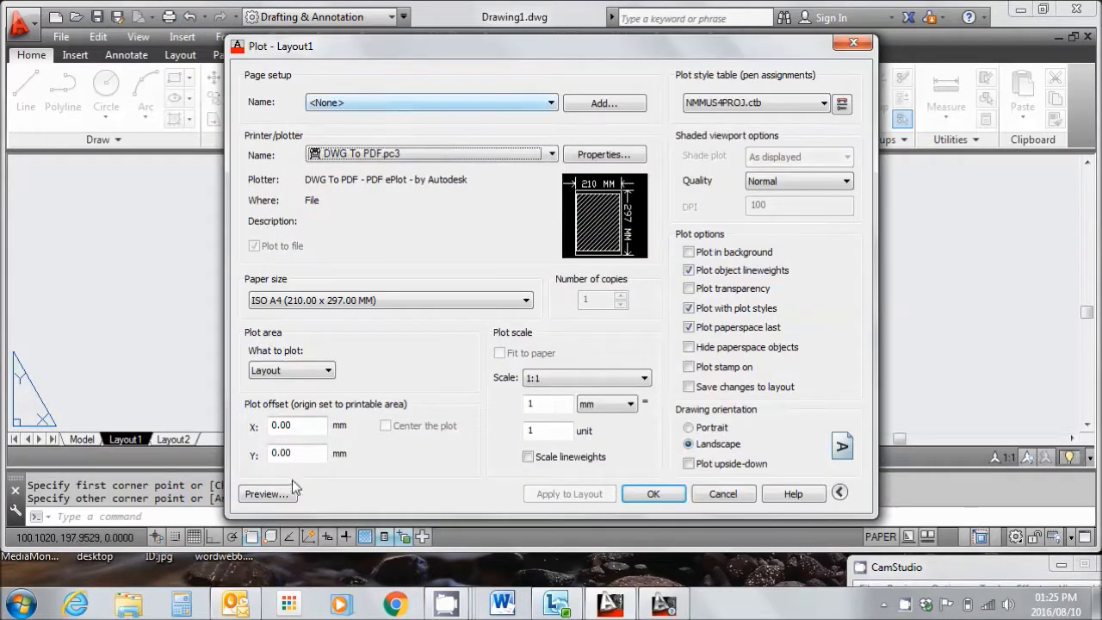
click(266, 493)
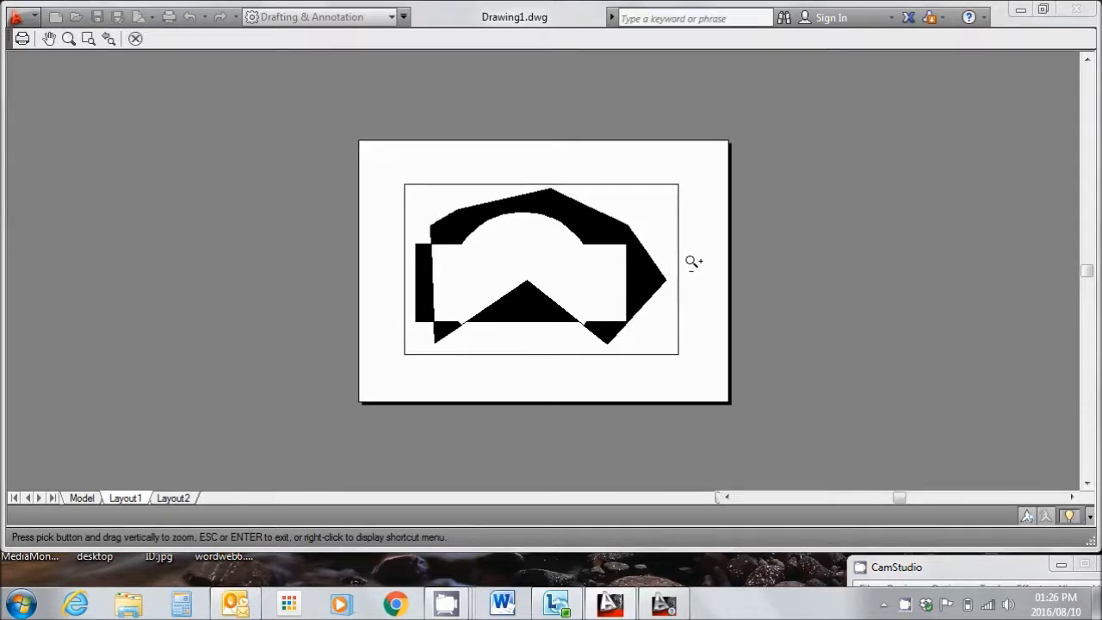
right_click(692, 261)
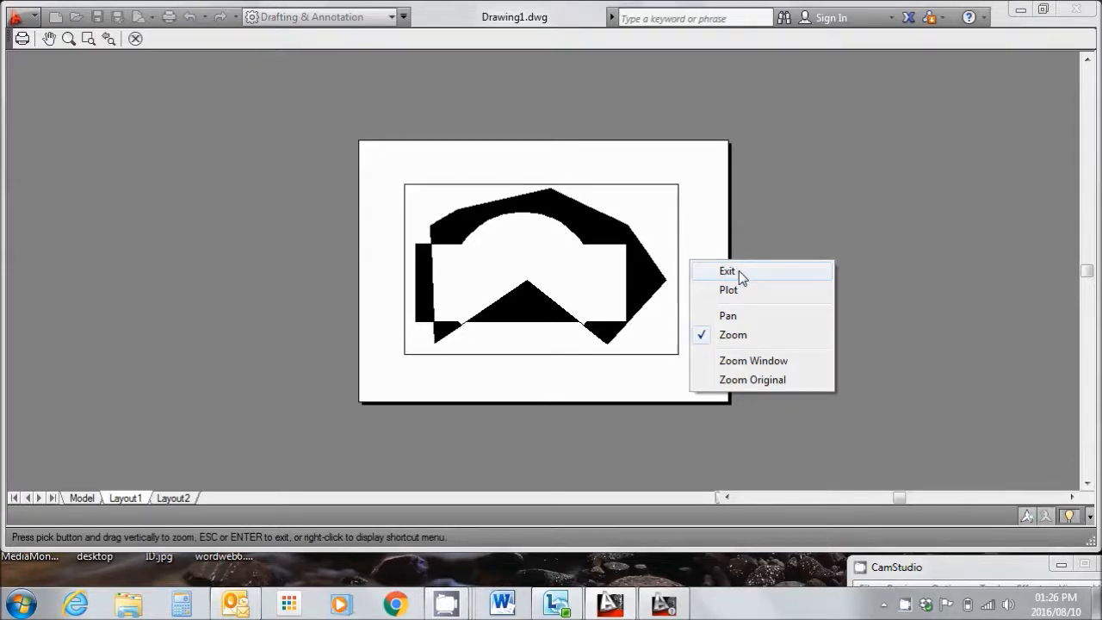
click(728, 272)
mouse_move(446, 603)
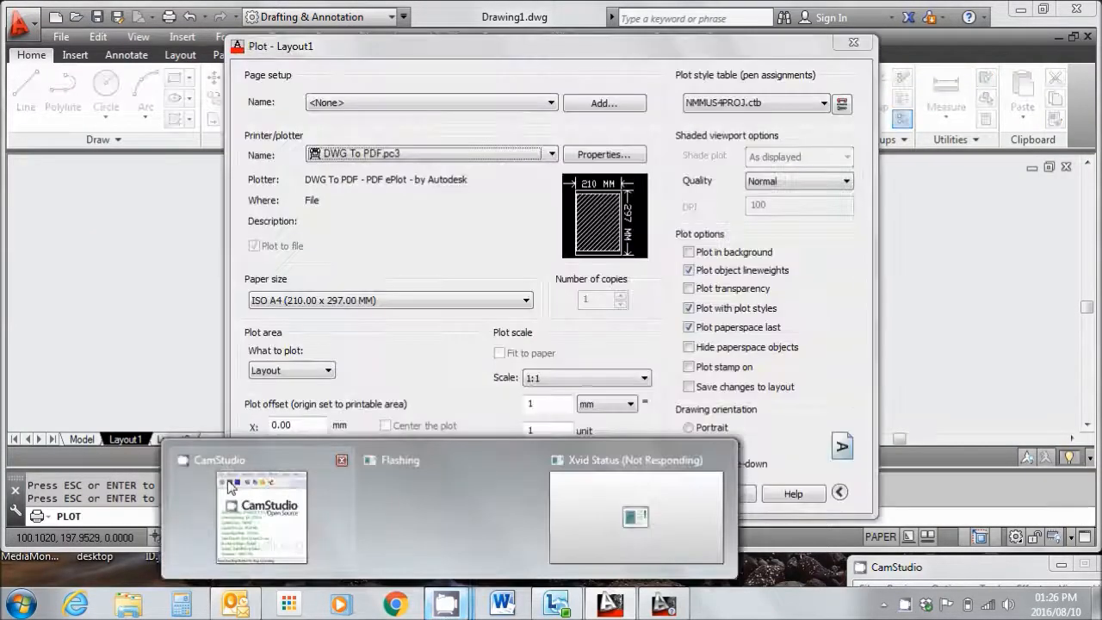
click(854, 45)
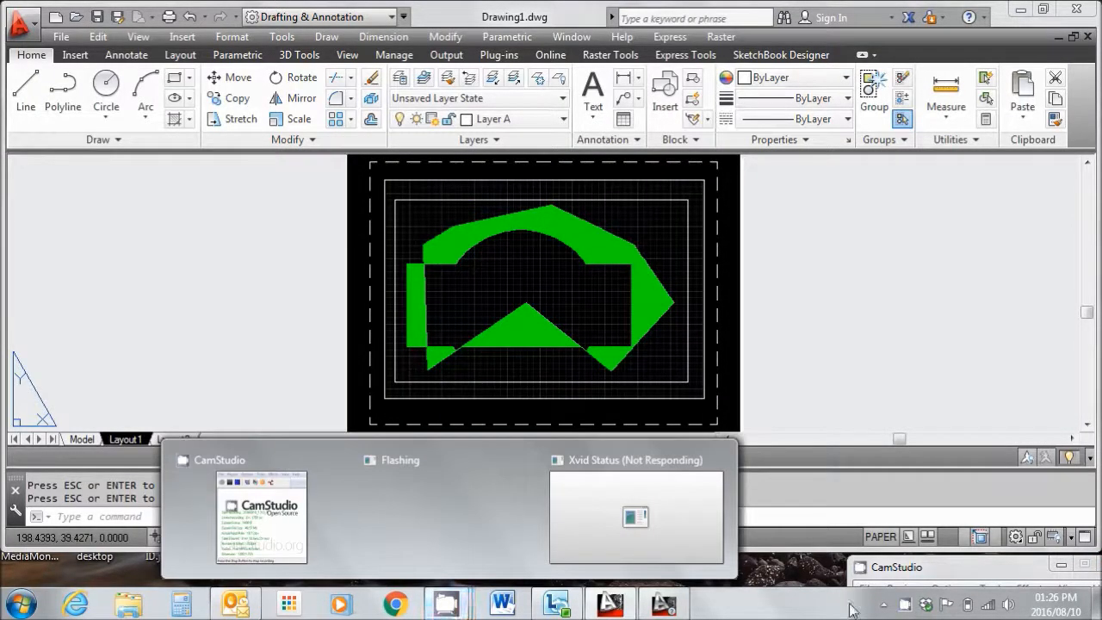
click(979, 564)
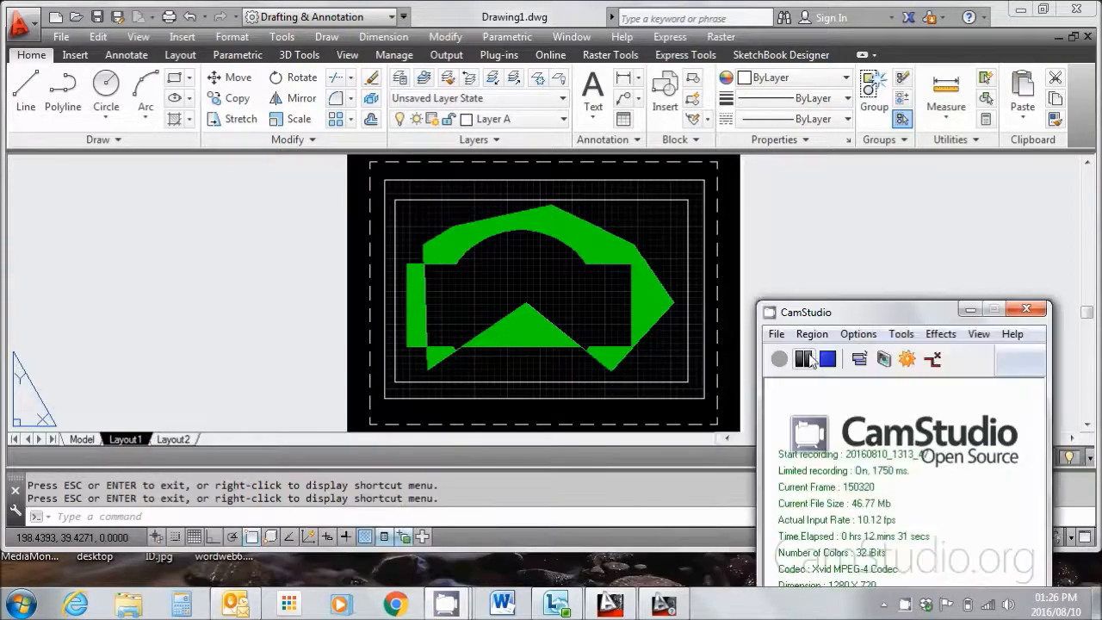